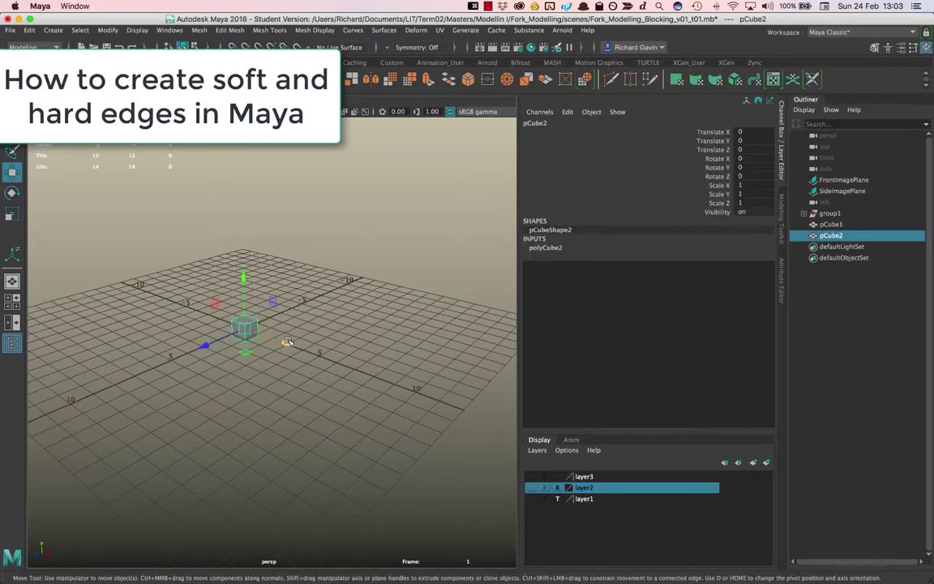
Frame the selected cube, preview it smoothed, and return it to the unsmoothed display
key("f")
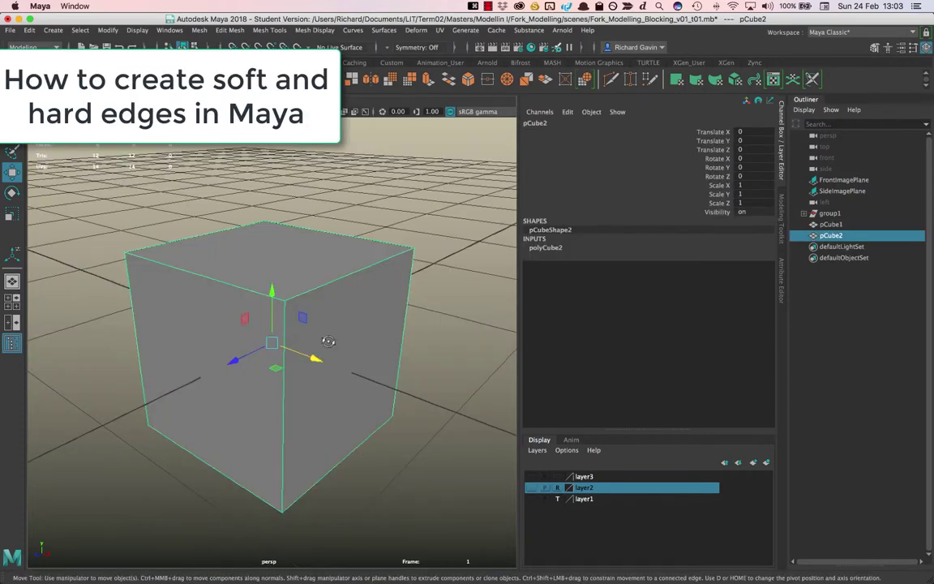
mouse_move(322, 342)
left_mouse_down("alt")
mouse_move(336, 332)
mouse_move(328, 338)
left_mouse_up("alt")
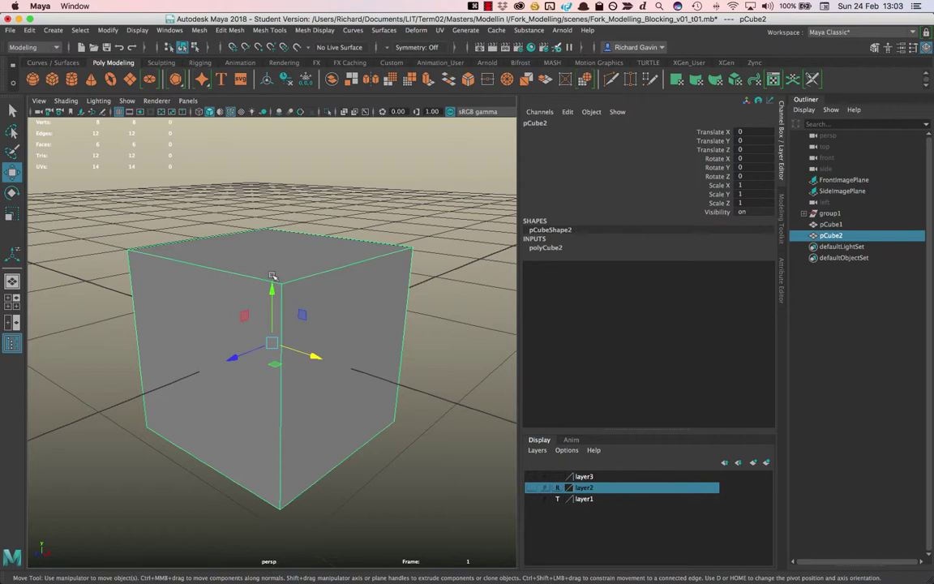
key("3")
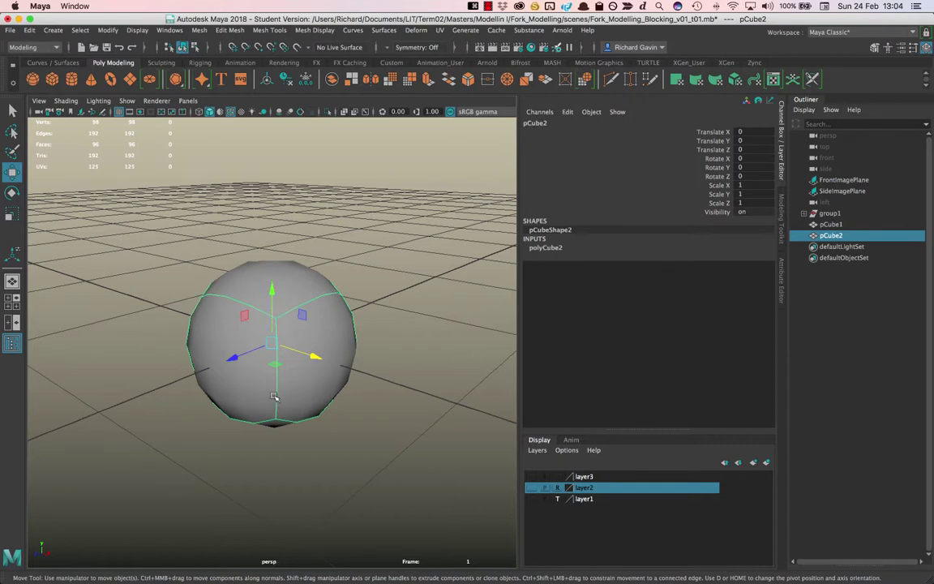
key("1")
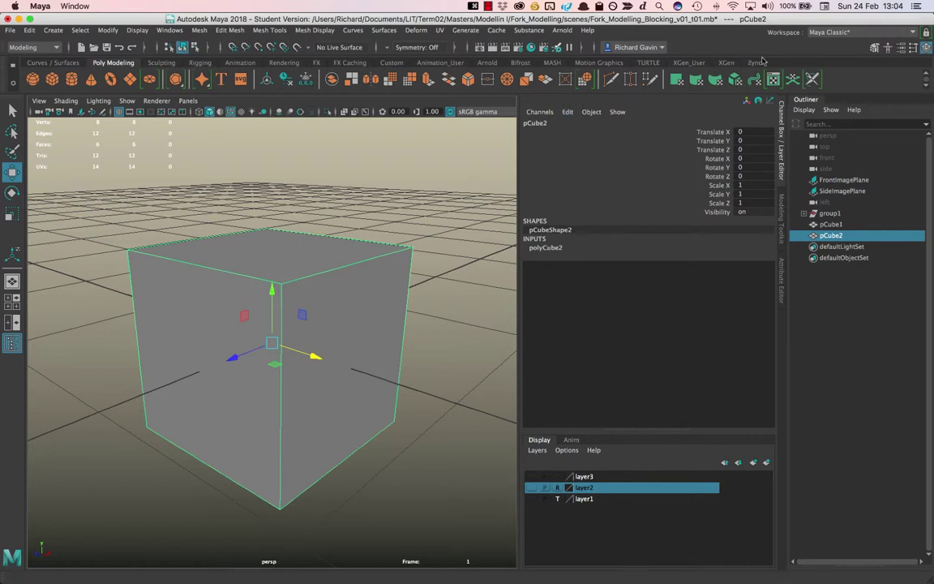
Insert a horizontal edge loop around the cube just below its upper edge with the Multi-Cut tool
left_click(874, 47)
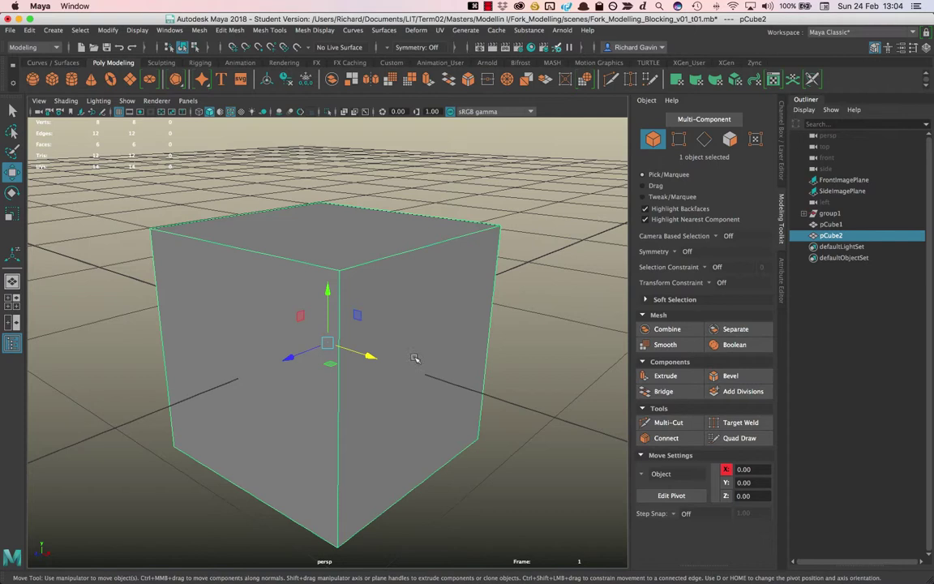
left_click(684, 428)
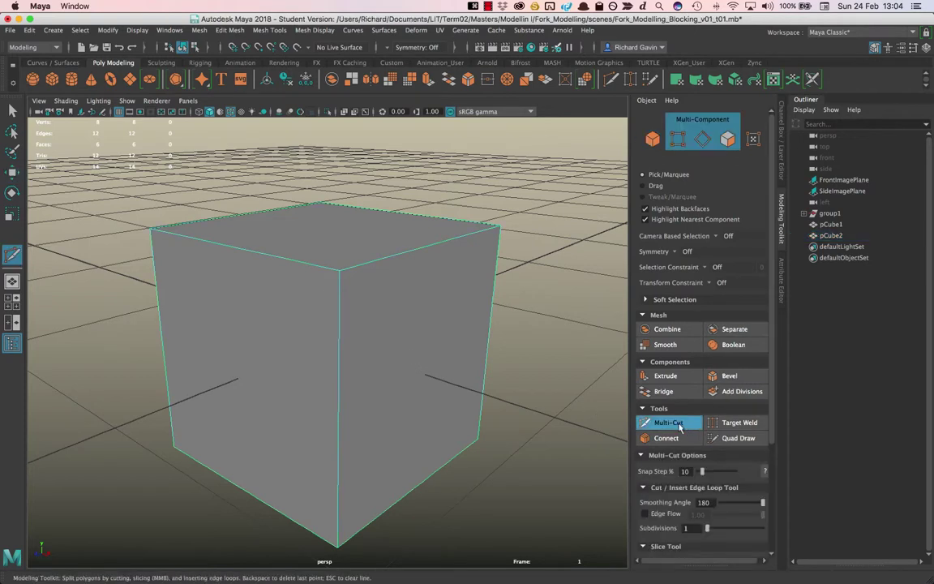
left_click(339, 270)
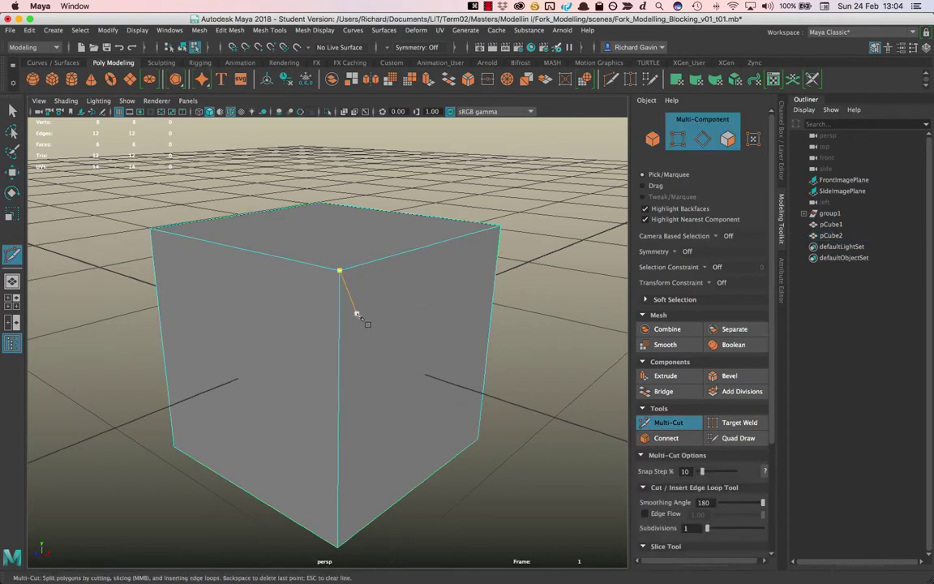
key("BackSpace")
left_click(151, 229)
key("BackSpace")
key("ctrl")
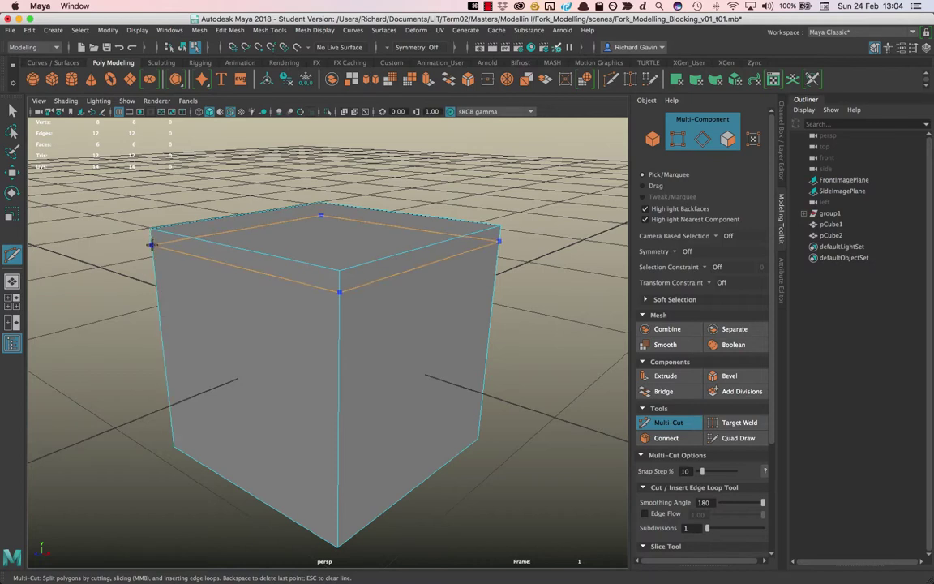
left_click(151, 243, "ctrl")
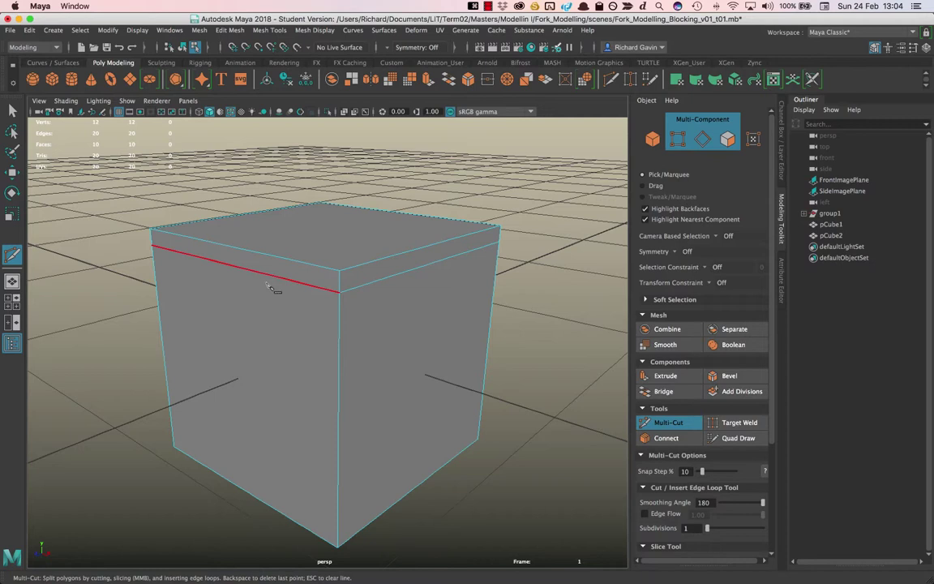
Preview the cube smoothed with the upper edge loop in place, and return to the unsmoothed display
key("3")
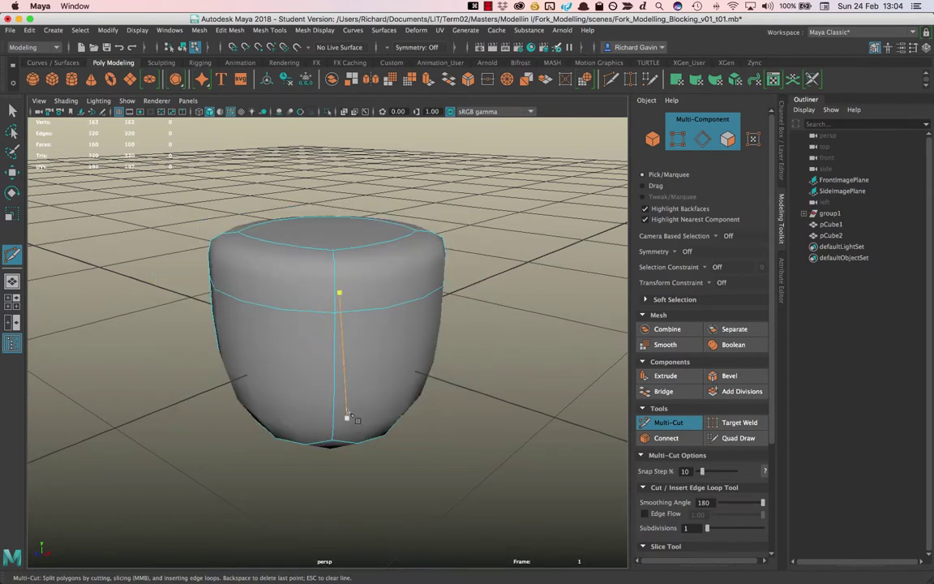
key("Escape")
key("1")
Insert two vertical edge loops with Multi-Cut, one close to the cube's front corner and one close to the opposite edge of the same face
left_click(151, 245)
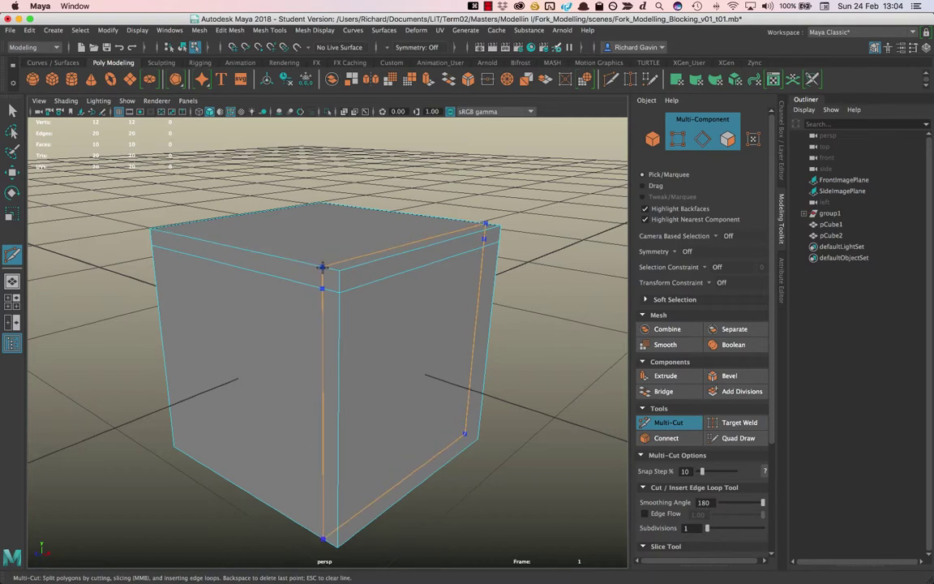
left_click_drag(322, 267, 322, 267, "ctrl")
left_click(322, 289)
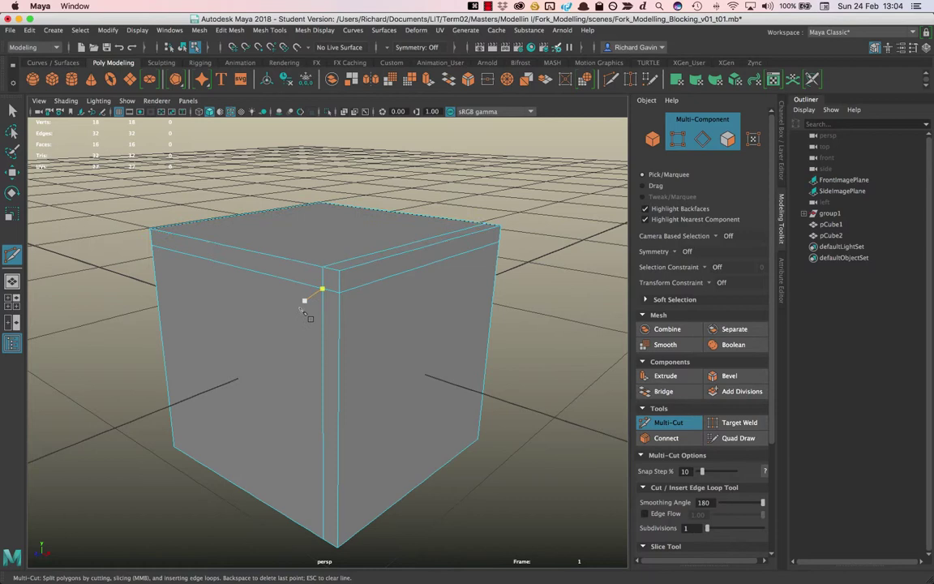
left_click_drag(159, 232, 161, 231, "ctrl")
left_click(163, 248)
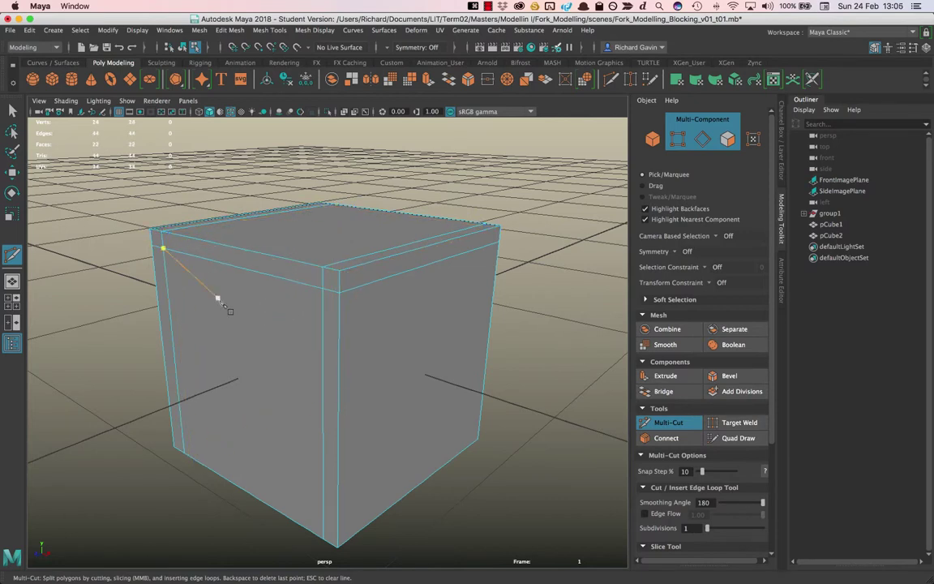
Check how the added vertical edge loops sharpen the smoothed cube, and return to the unsmoothed display
key("3")
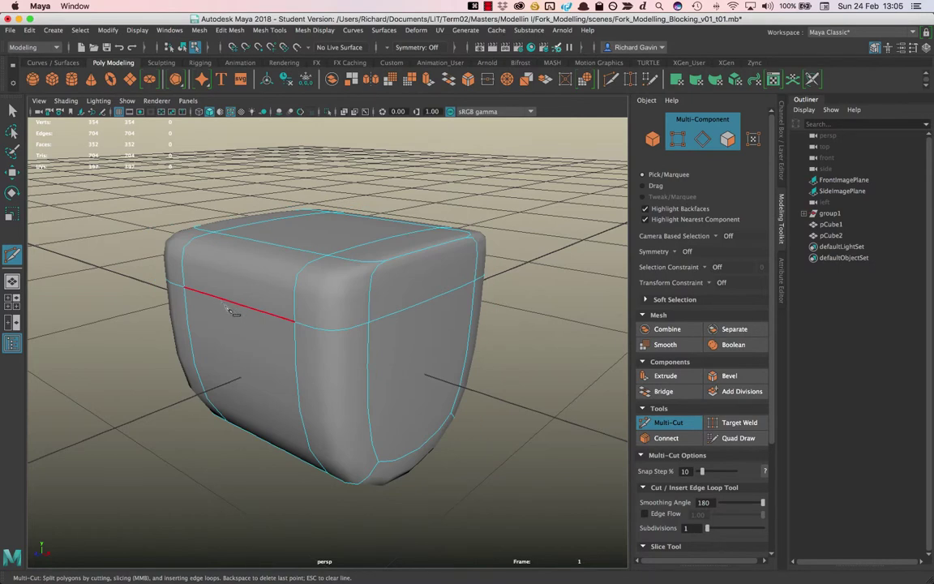
left_click(321, 289)
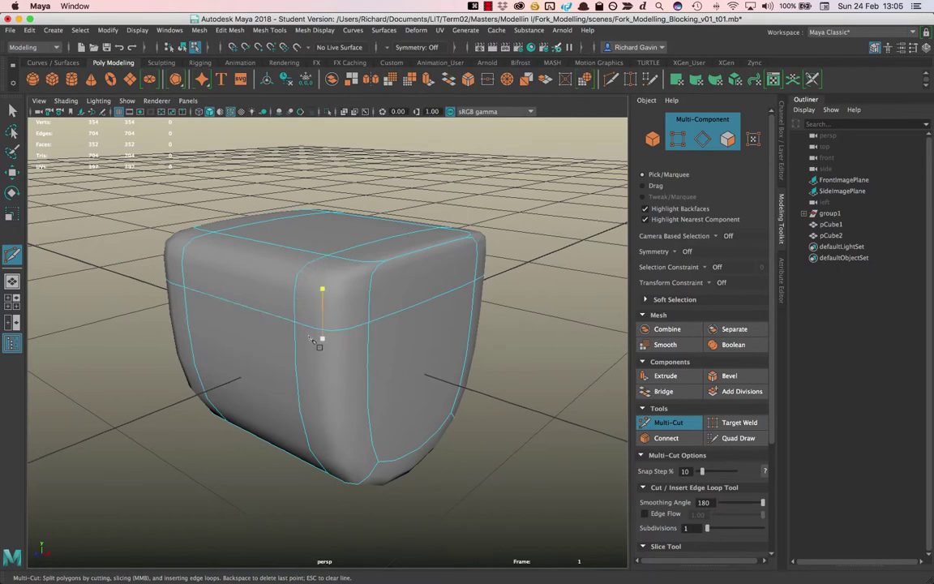
key("BackSpace")
left_click(339, 292)
key("BackSpace")
left_click(322, 289)
key("1")
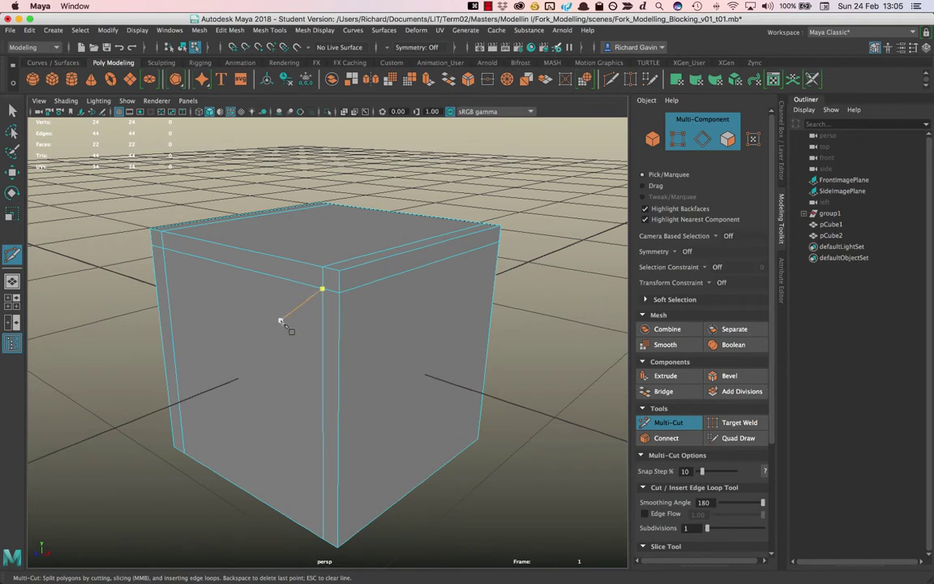
Activate the Move tool in edge mode, select the full horizontal edge loop near the cube's upper edge, and clear the selection
key("w")
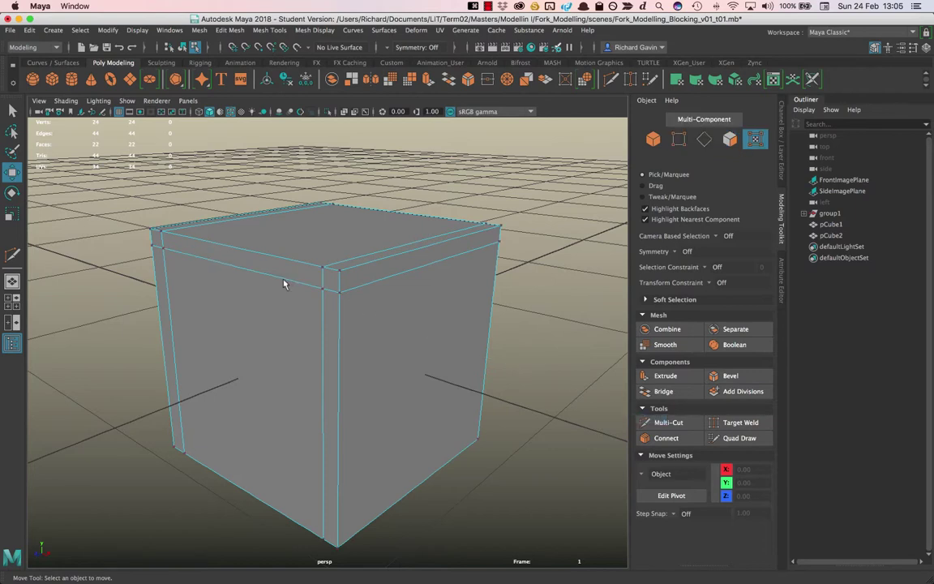
right_click_drag(282, 252, 256, 221)
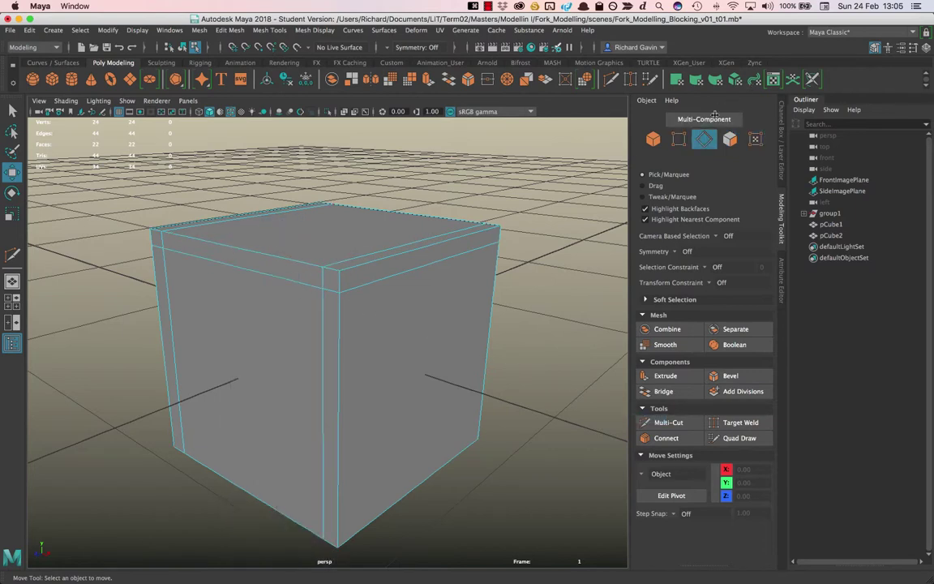
double_click(292, 282)
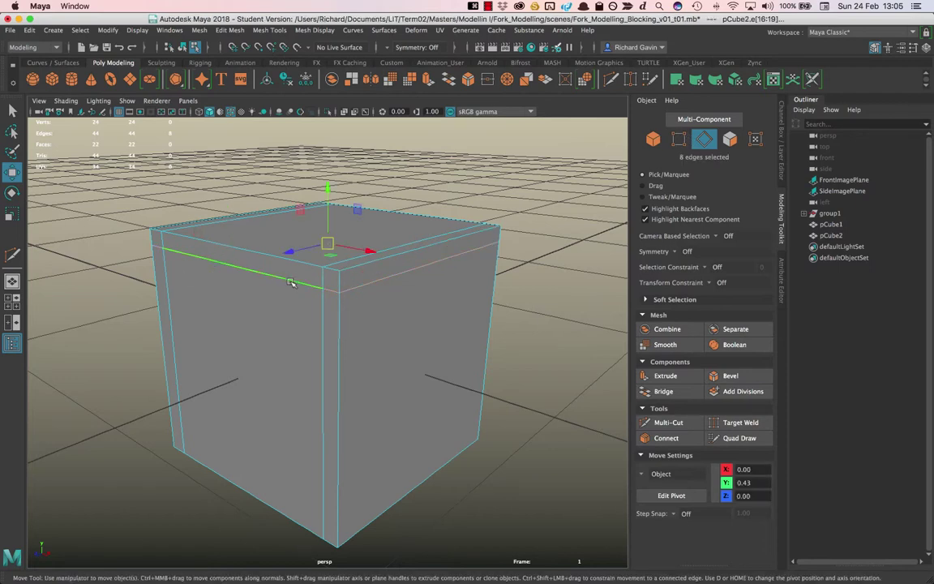
left_click(217, 264)
left_click(130, 291)
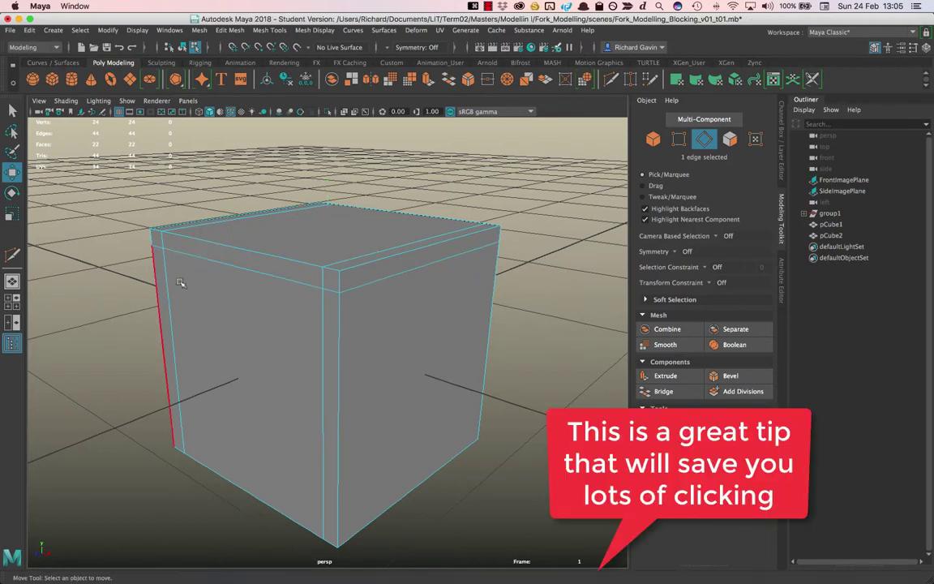
Select only a partial run of edges along the upper horizontal loop, inspect it around the cube, and clear the selection
left_click(284, 263)
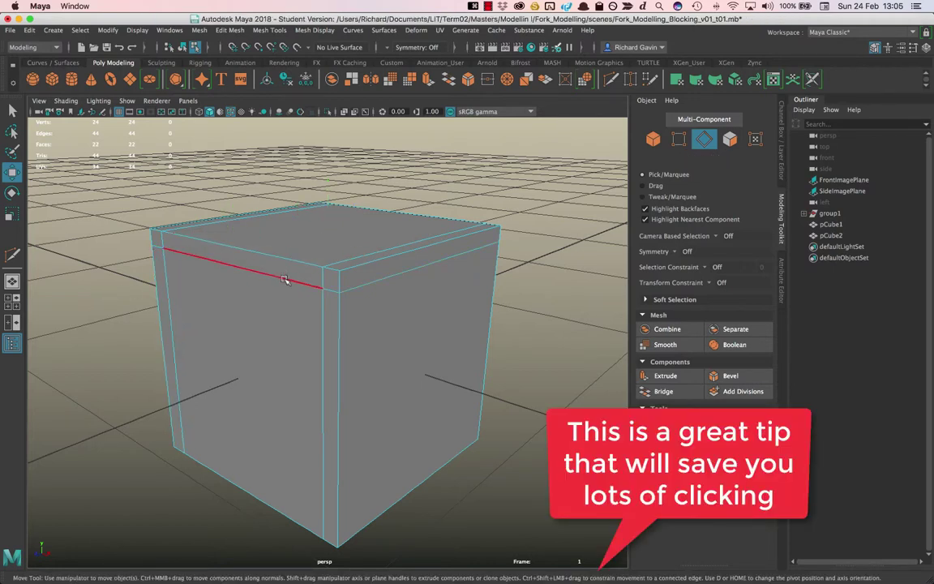
double_click(358, 289, "shift")
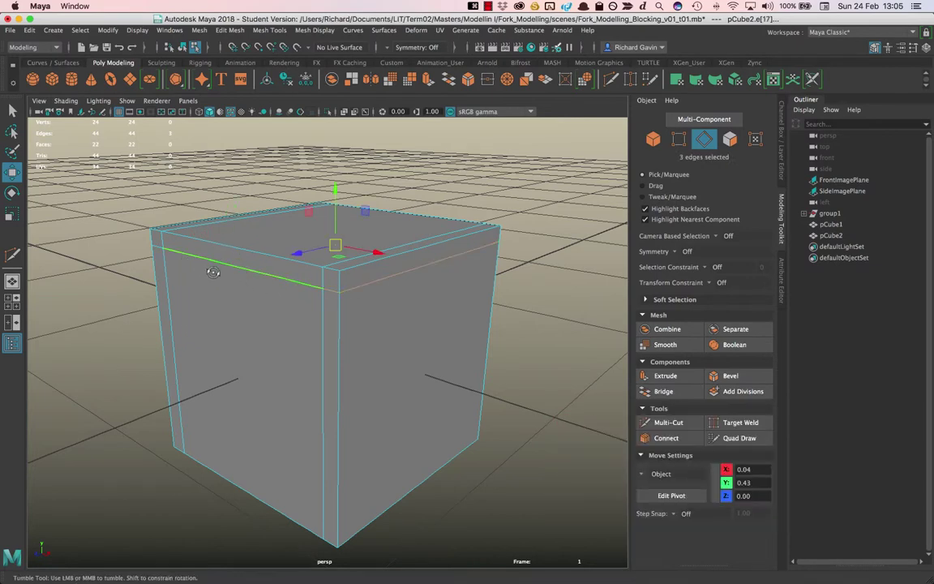
left_click_drag(212, 271, 267, 286, "alt")
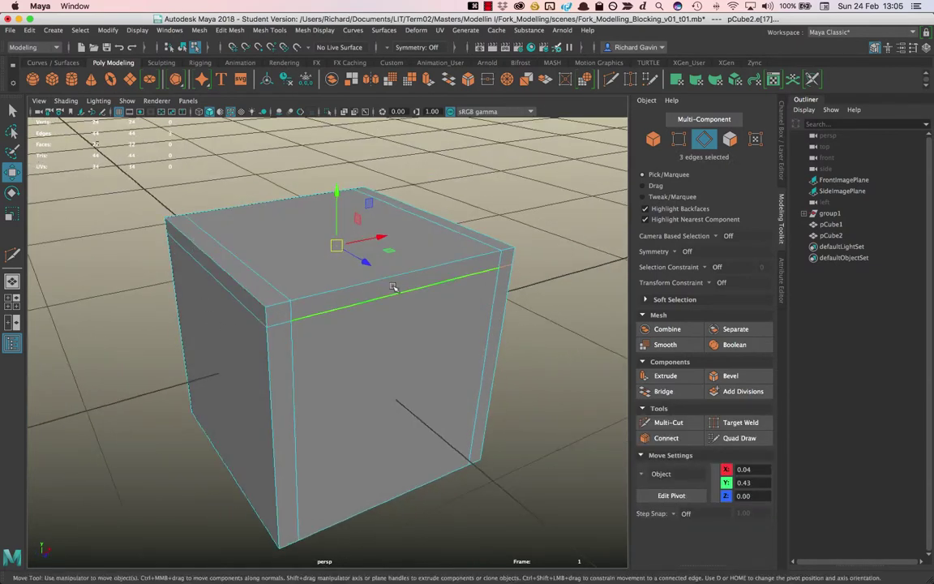
left_click_drag(392, 288, 258, 268, "alt")
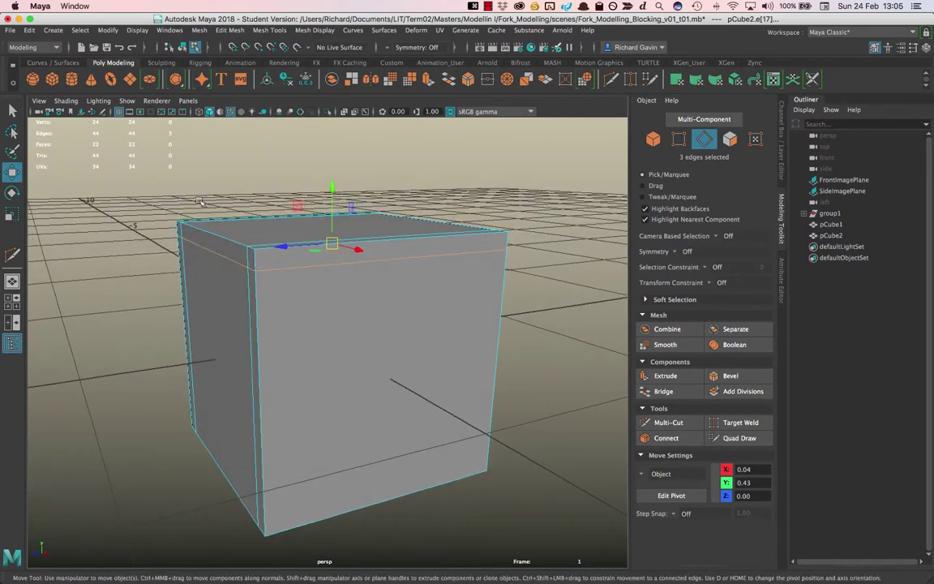
left_click_drag(199, 202, 215, 211, "alt")
left_click(211, 205)
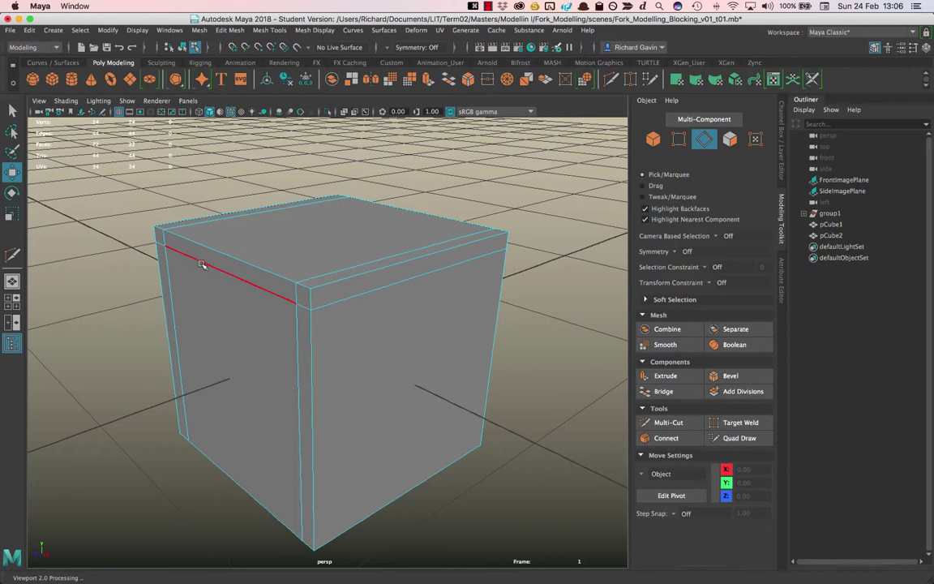
Move the complete horizontal edge loop slightly down to Y 0.42 and display the smoothed cube inside its original cage
double_click(203, 265)
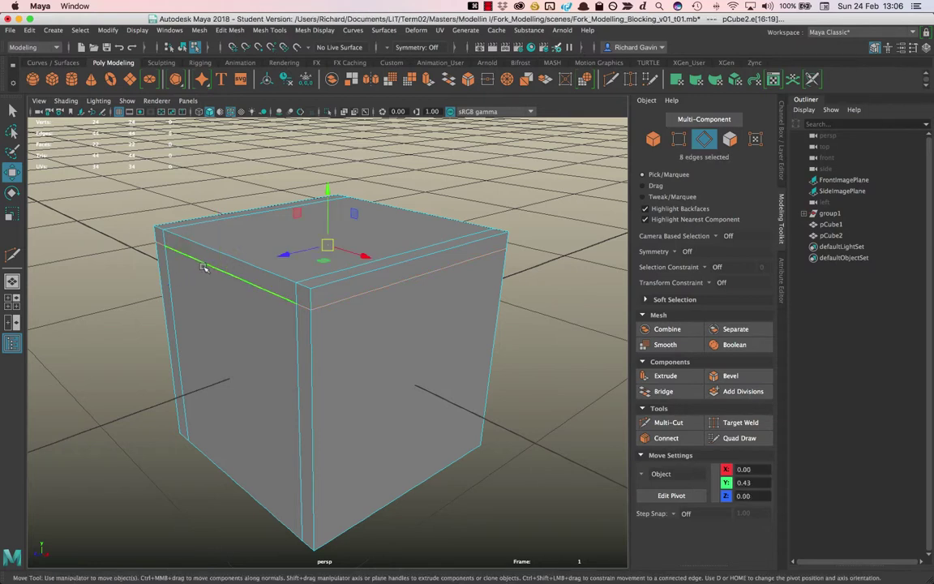
left_click(320, 195)
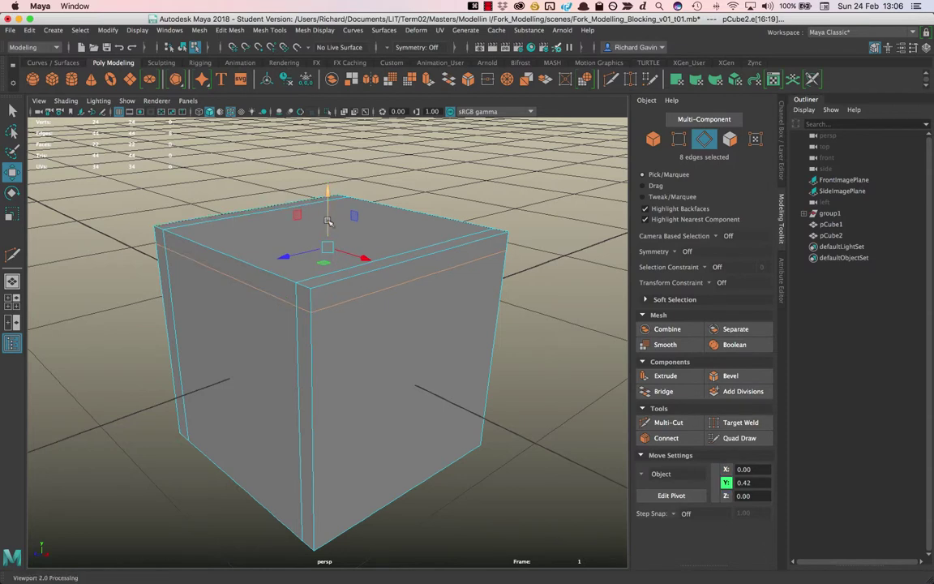
key("3")
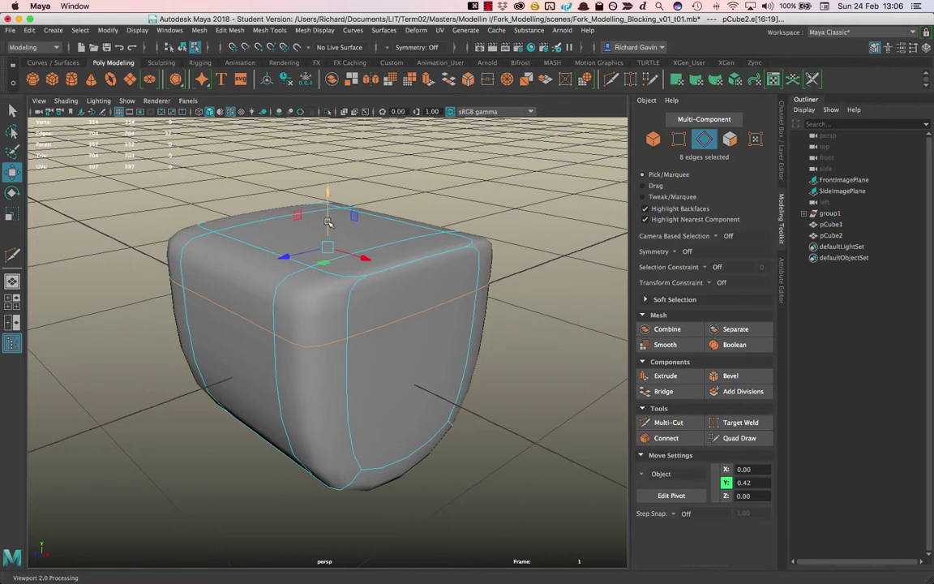
key("2")
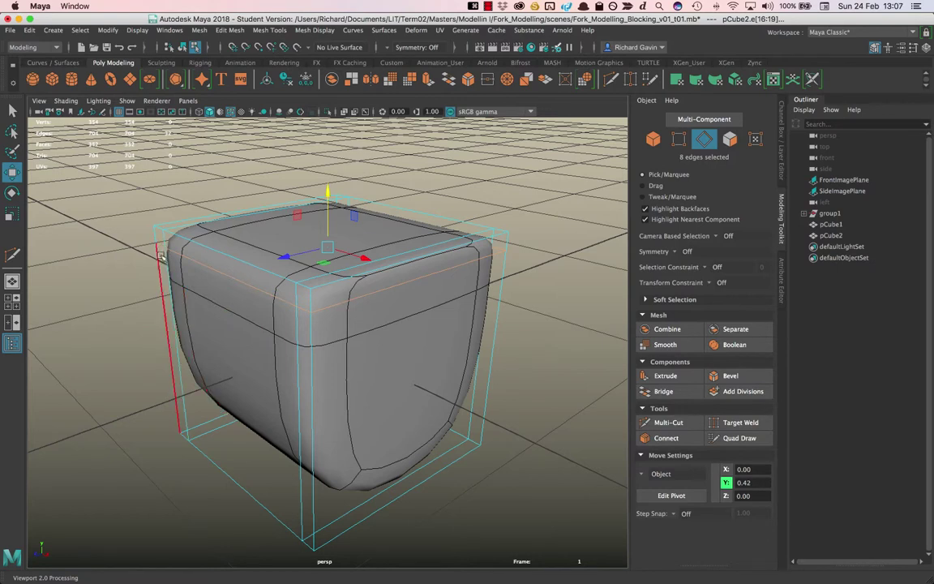
left_click(328, 191)
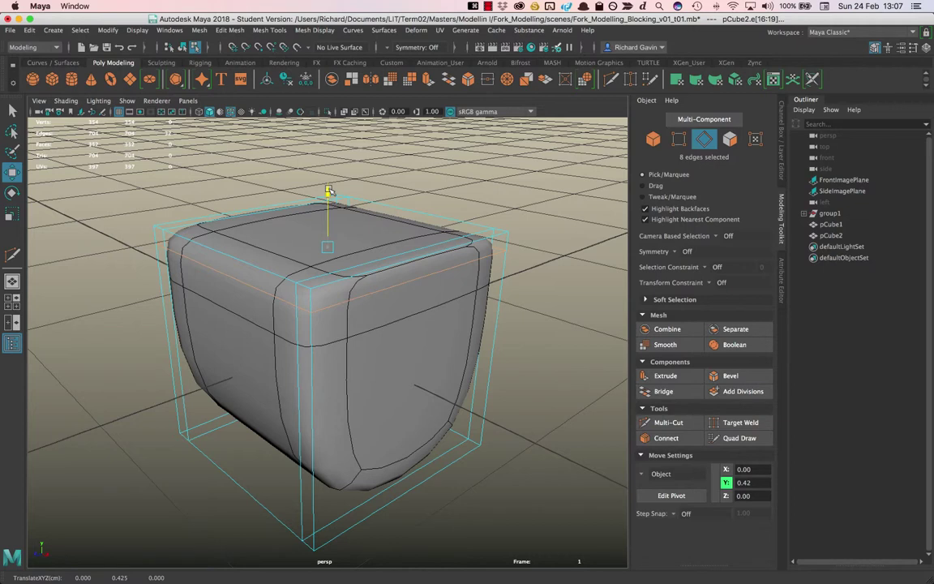
key("ctrl+e")
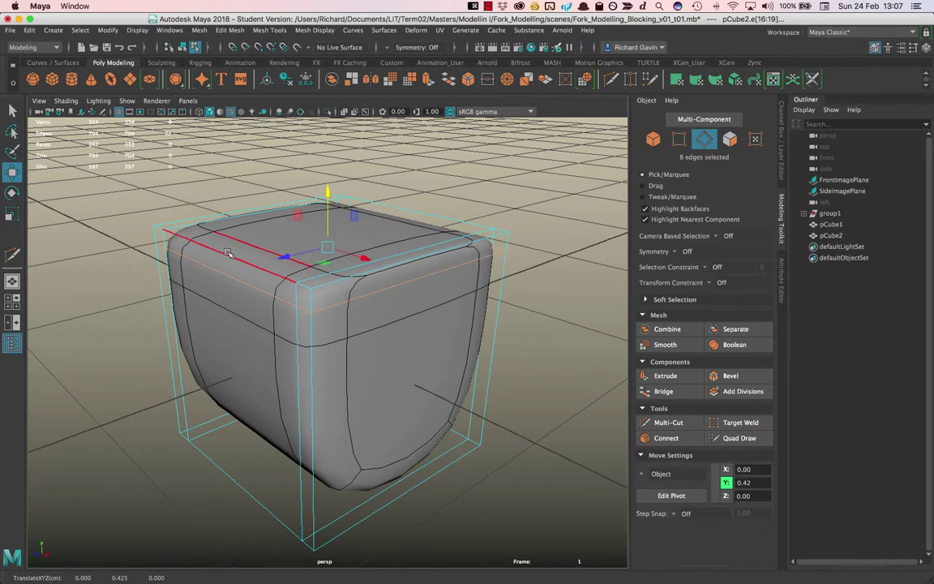
Slide the horizontal edge loop vertically to compare sharp and soft edges, leaving it close to the upper edge at about Y 0.47
mouse_move(324, 194)
left_mouse_down()
mouse_move(325, 267)
mouse_move(313, 177)
left_mouse_up()
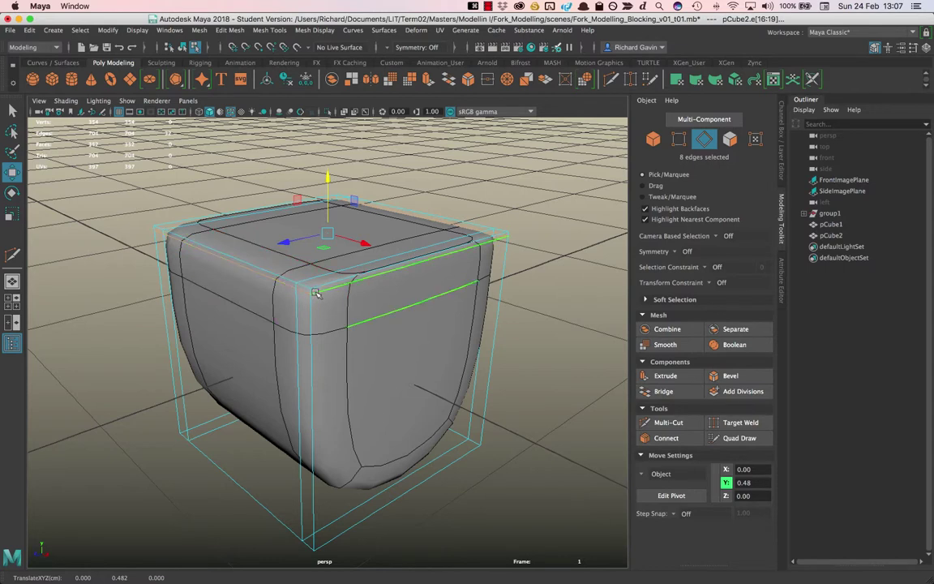
left_click_drag(326, 178, 328, 234)
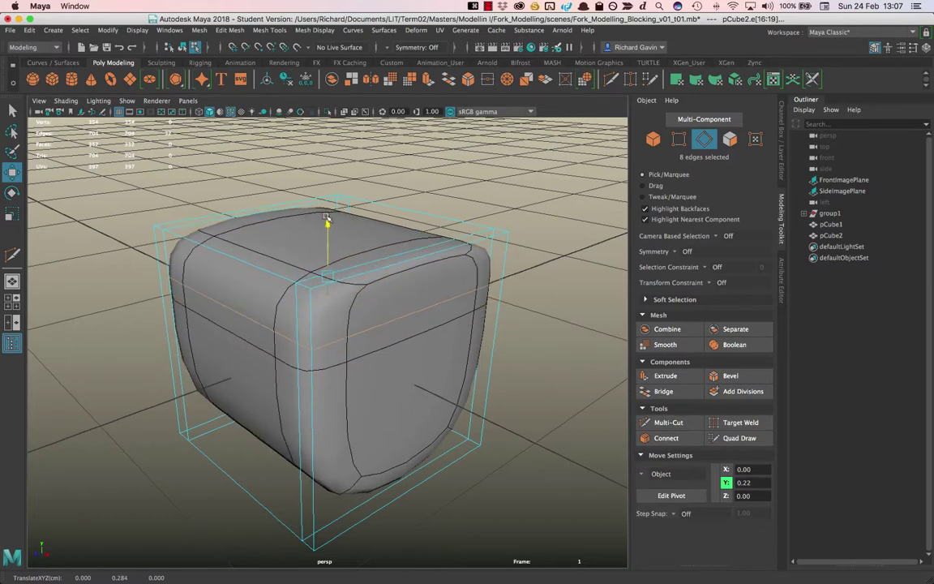
left_click_drag(326, 217, 326, 180)
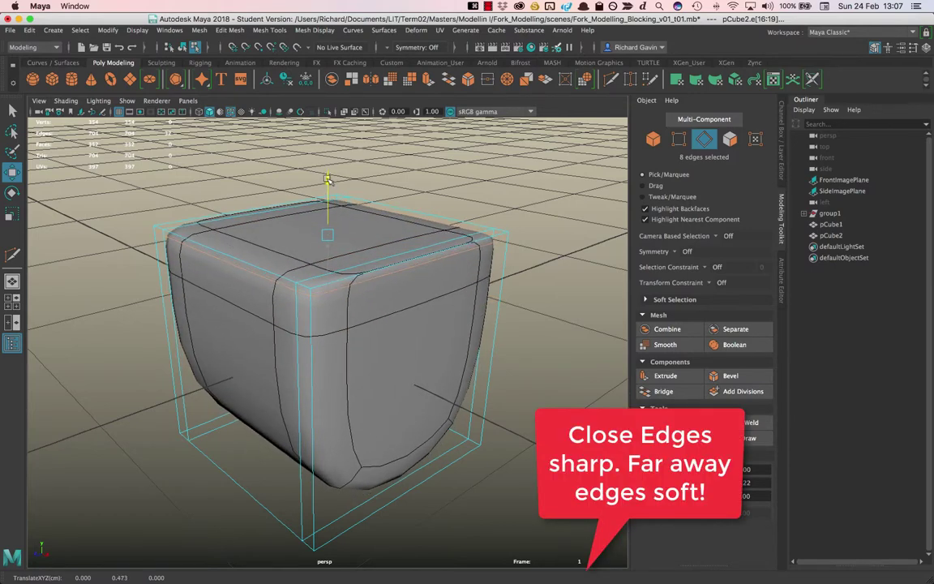
Move the two opposite vertical edge loops outward toward the cube's side edges, to X about 0.46 and -0.46
double_click(308, 280)
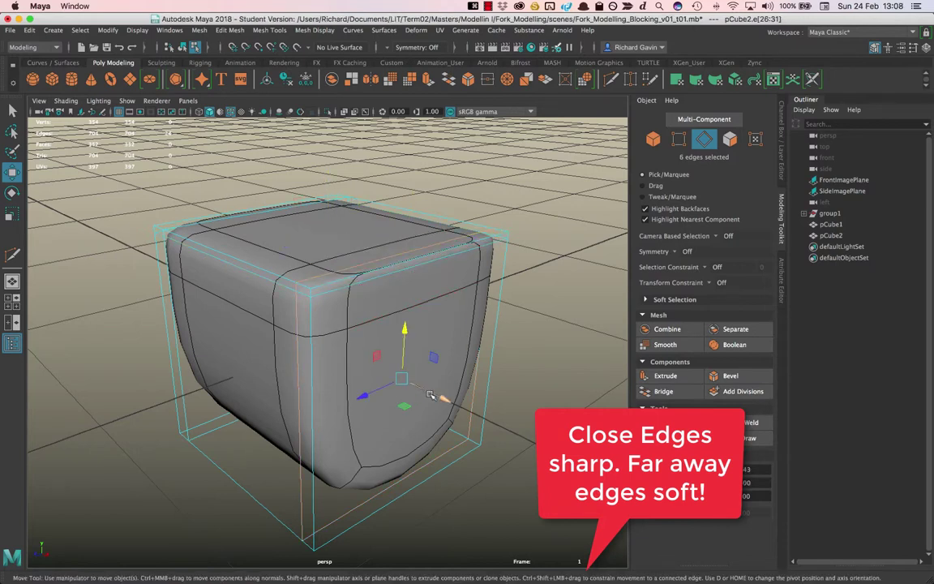
left_click_drag(430, 395, 436, 398)
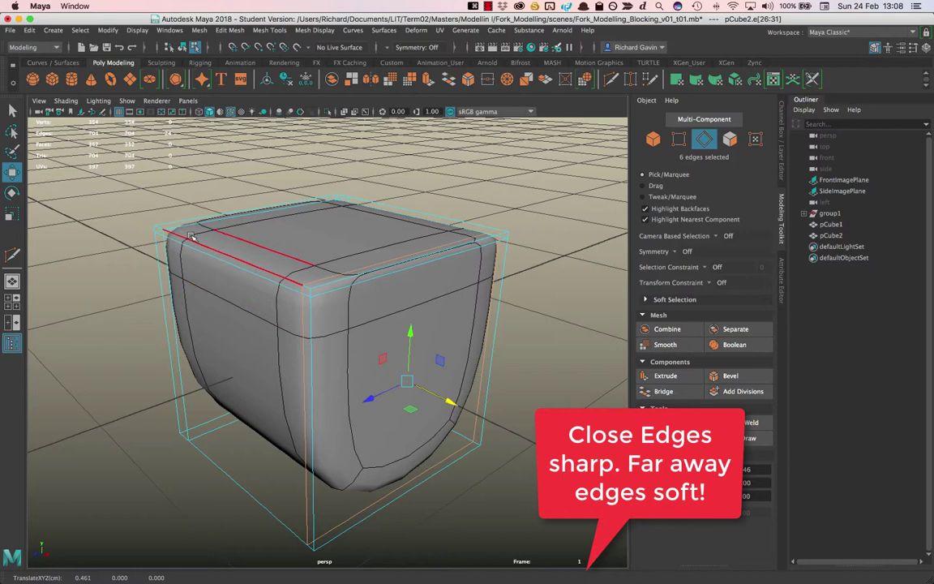
double_click(209, 218)
left_click_drag(309, 333, 299, 328)
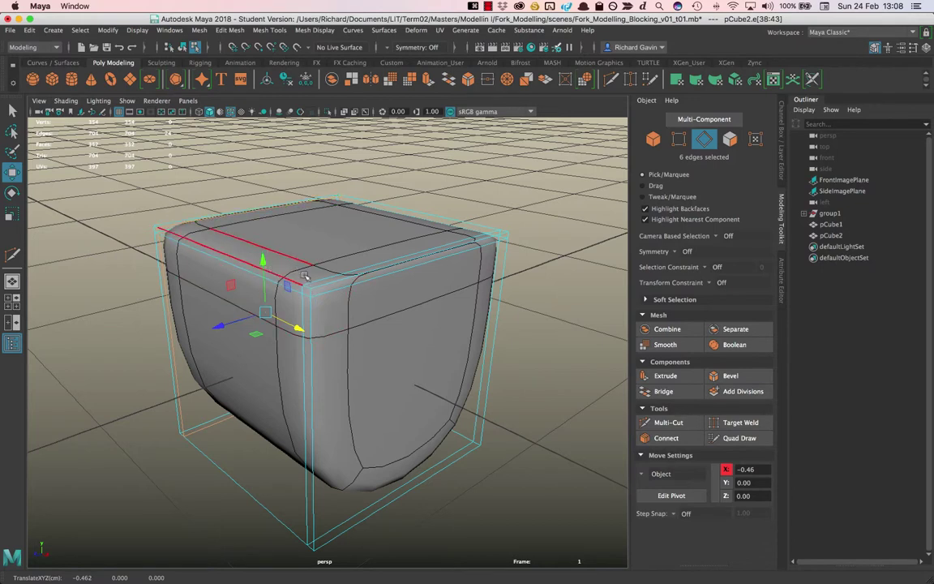
Insert a supporting edge loop with Multi-Cut close to the cube's near vertical corner edge
key("ctrl+shift+x")
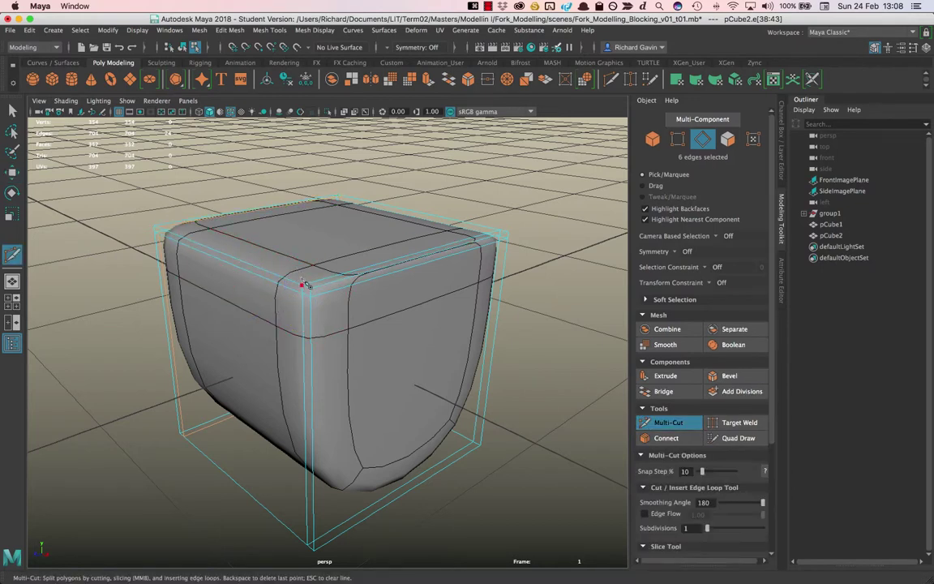
left_click(317, 283, "ctrl")
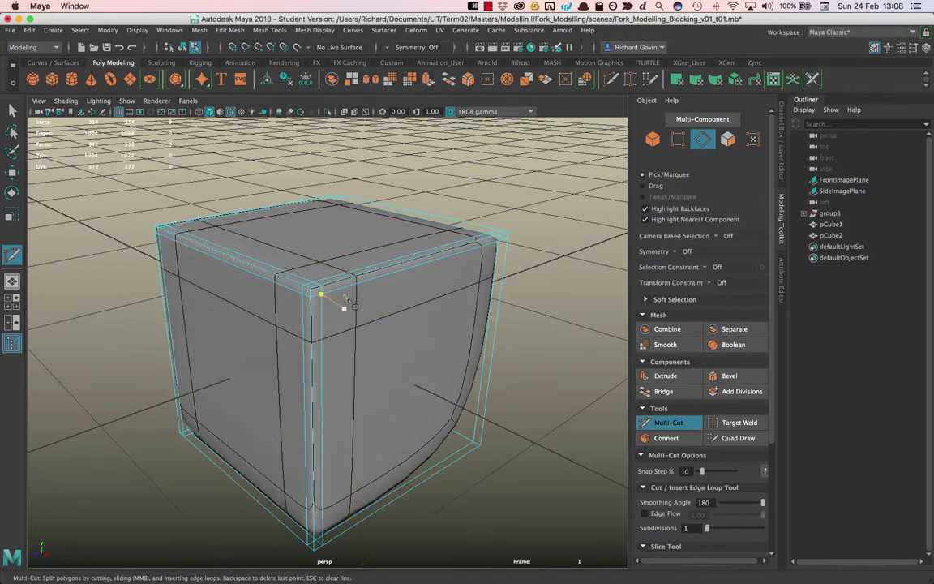
scroll(344, 306, "up", 2)
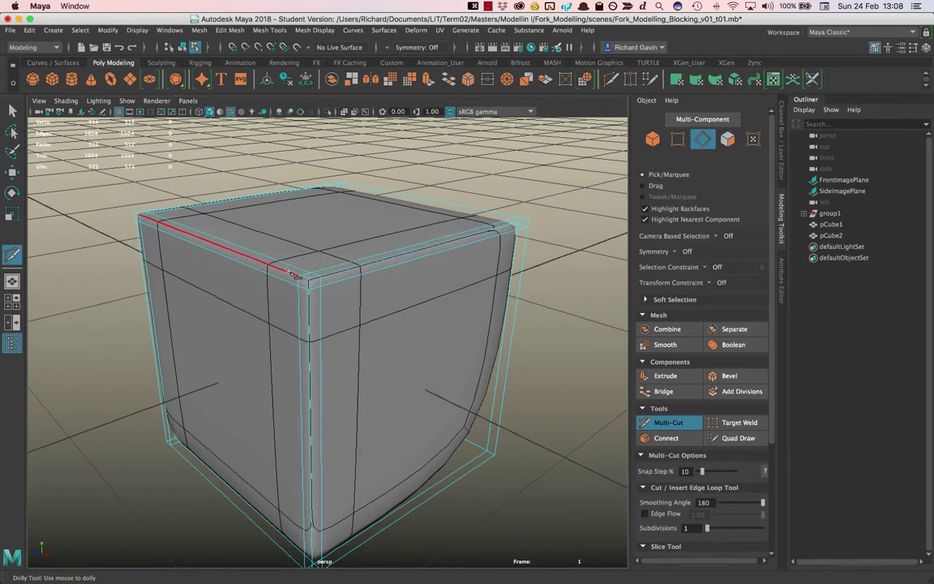
scroll(314, 282, "up", 2)
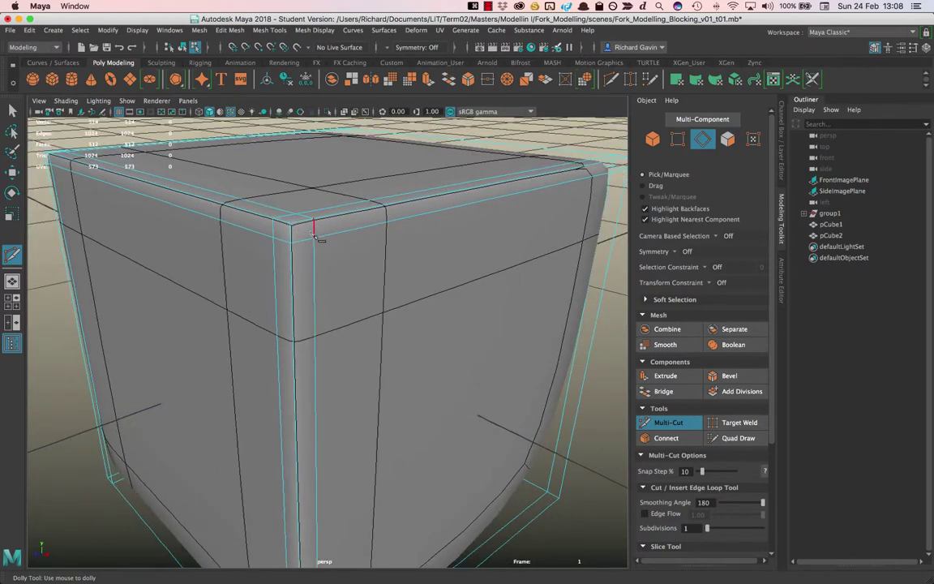
Show the cube unsmoothed, select the three small faces meeting at its near upper corner, and examine them from other angles
key("w")
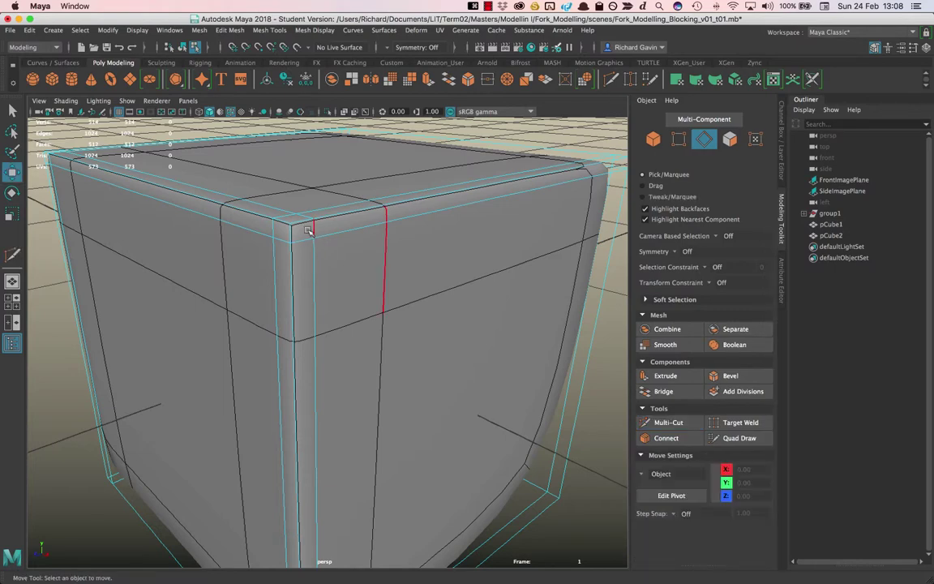
key("1")
right_click(298, 224)
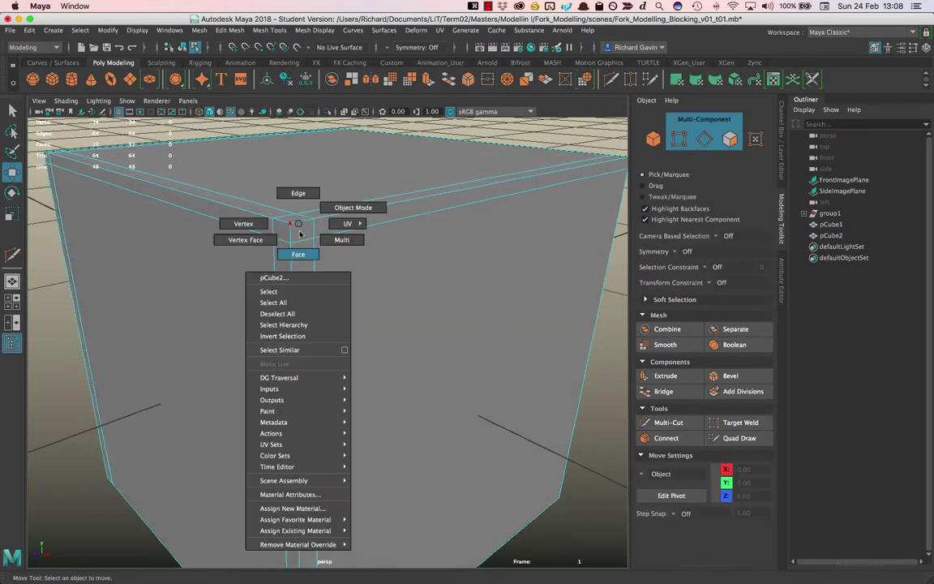
left_click(298, 253)
left_click(299, 232)
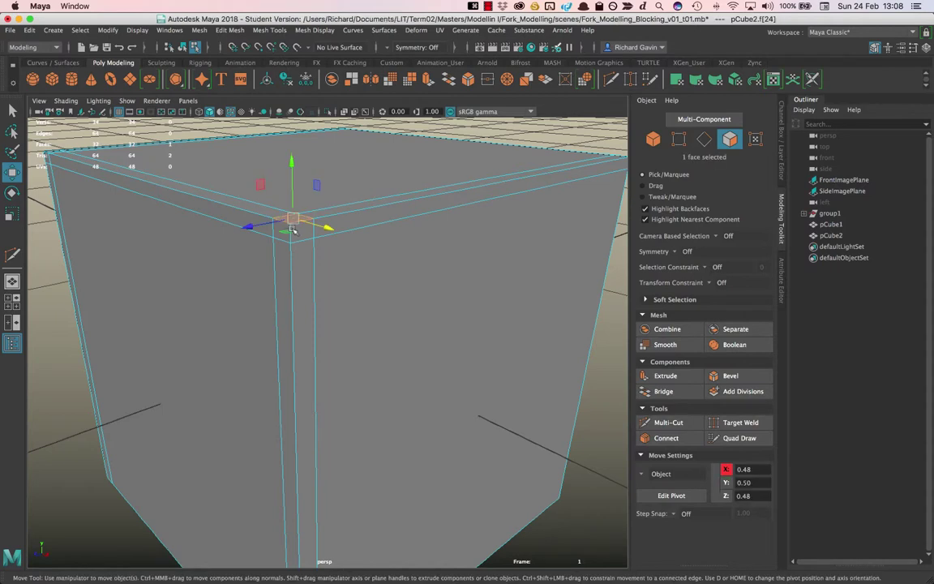
left_click(300, 235, "shift")
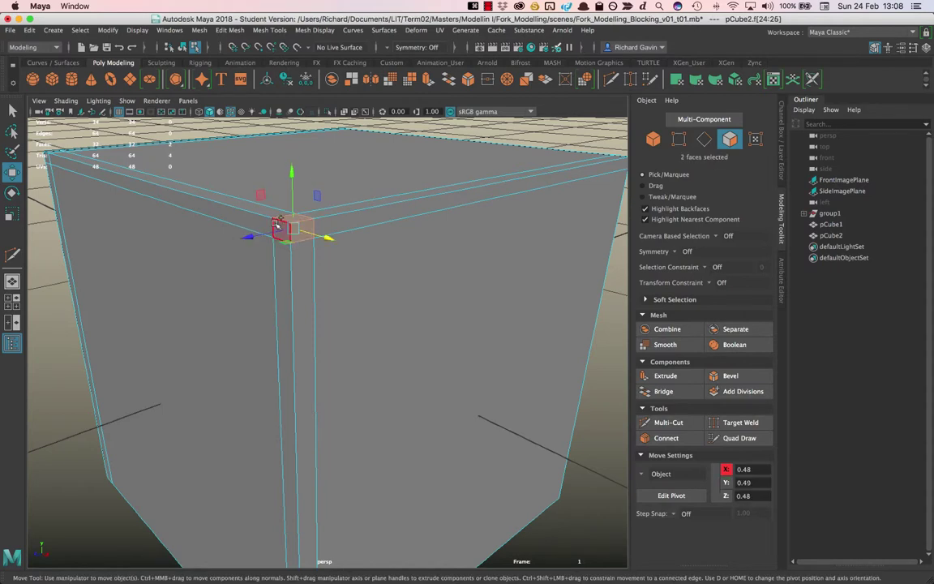
left_click(287, 229, "shift")
left_click(275, 259, "shift")
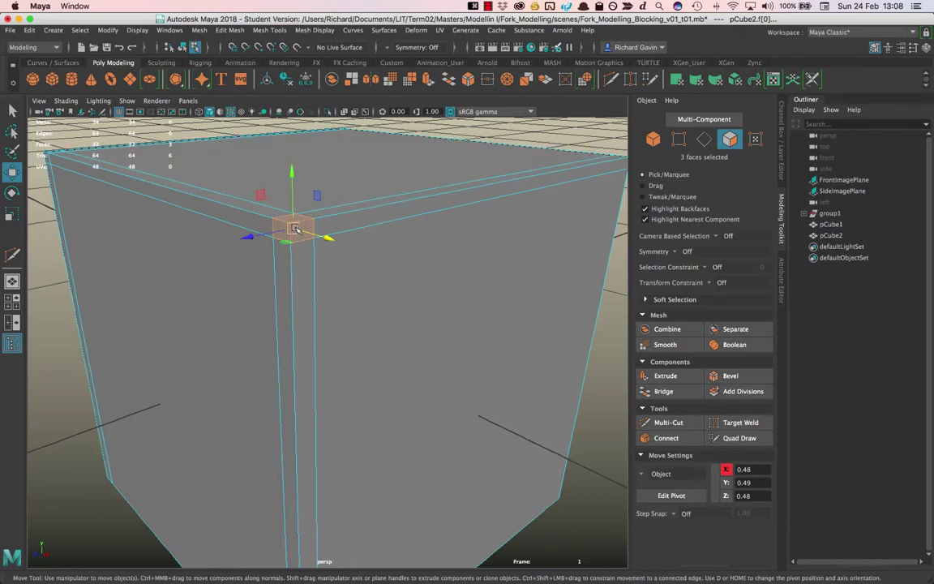
left_click_drag(297, 233, 303, 197, "alt")
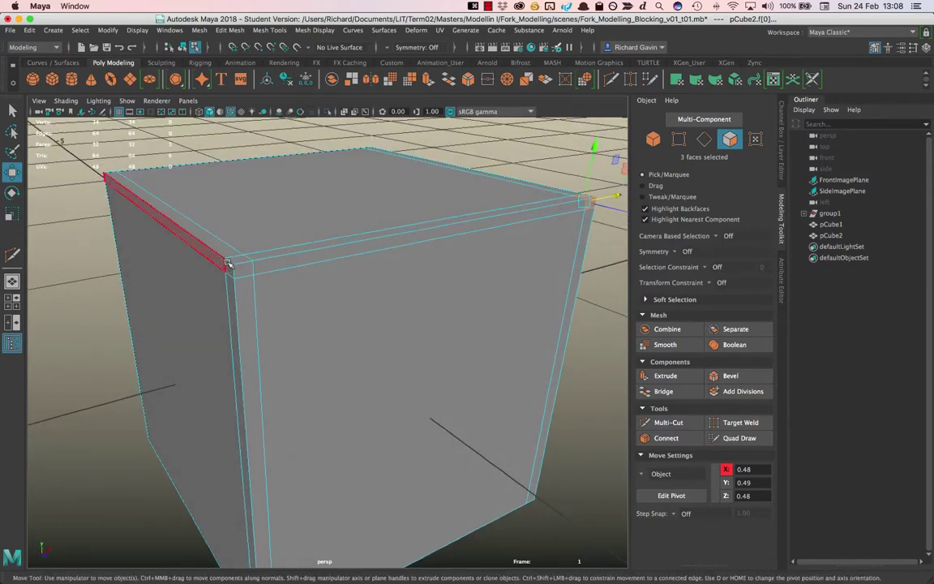
left_click_drag(381, 265, 264, 240, "alt")
Return to object mode, display the cube smoothed, and hide the wireframe on the shaded surface
right_click_drag(292, 229, 340, 208)
left_click_drag(358, 254, 340, 254, "alt")
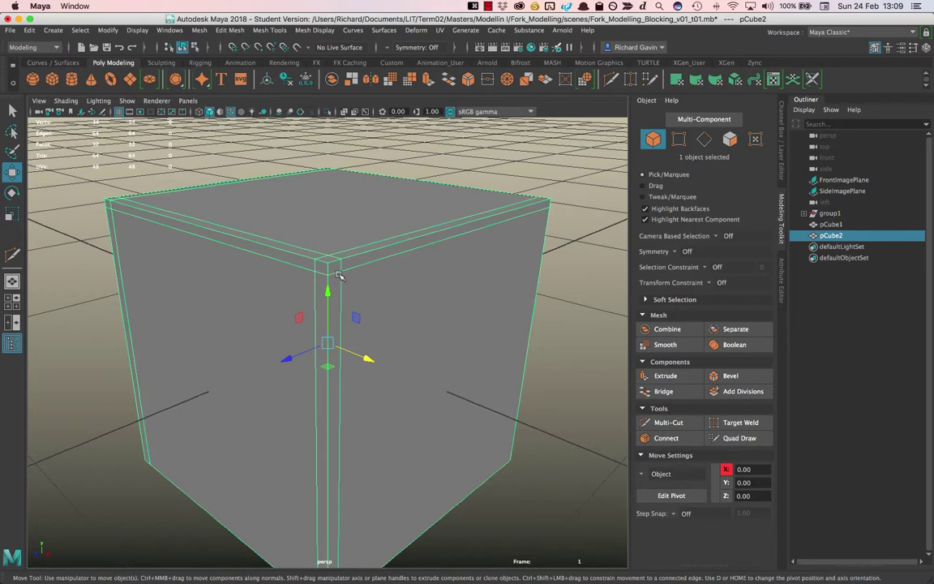
key("3")
left_click(564, 205)
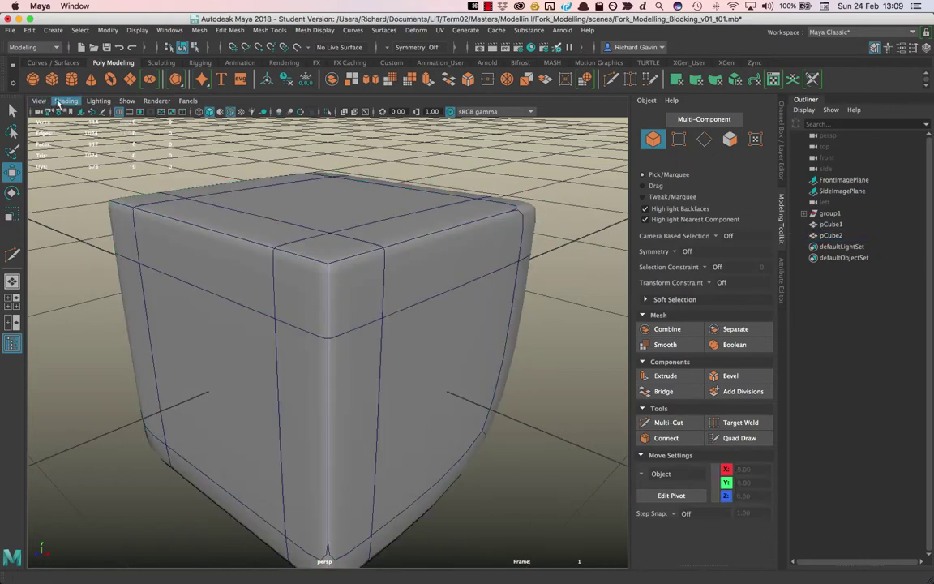
left_click(63, 101)
left_click(94, 202)
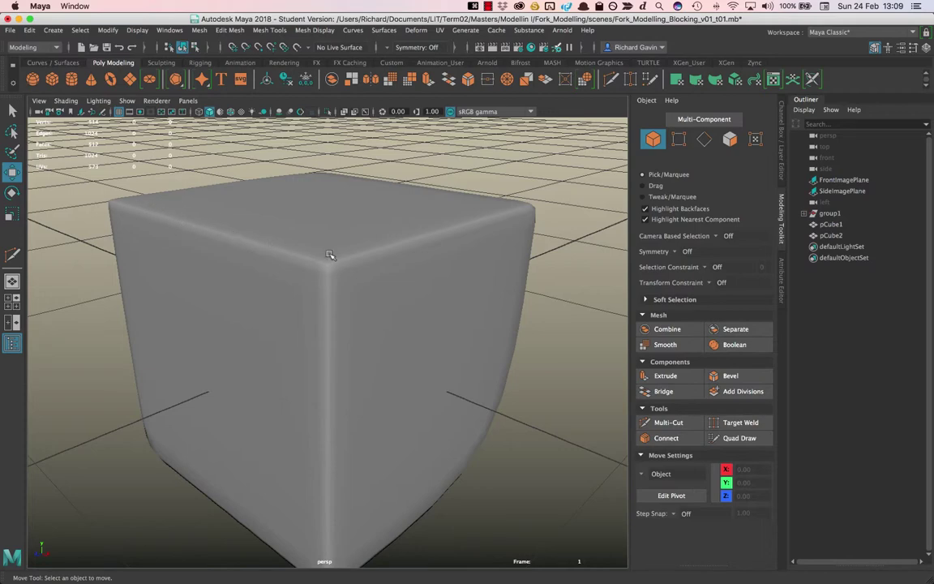
Examine the smoothed cube's near upper corner and adjoining edges up close from several angles
mouse_move(324, 224)
left_mouse_down("alt")
mouse_move(313, 100)
mouse_move(306, 262)
mouse_move(353, 262)
mouse_move(324, 255)
mouse_move(328, 239)
left_mouse_up("alt")
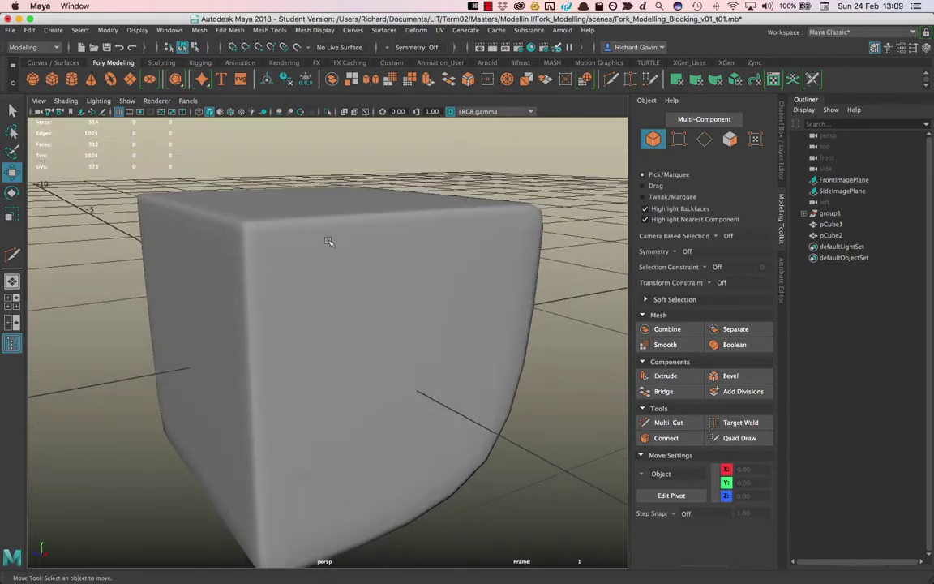
scroll(204, 216, "up", 2)
middle_click_drag(197, 211, 225, 249, "alt")
scroll(224, 245, "up", 1)
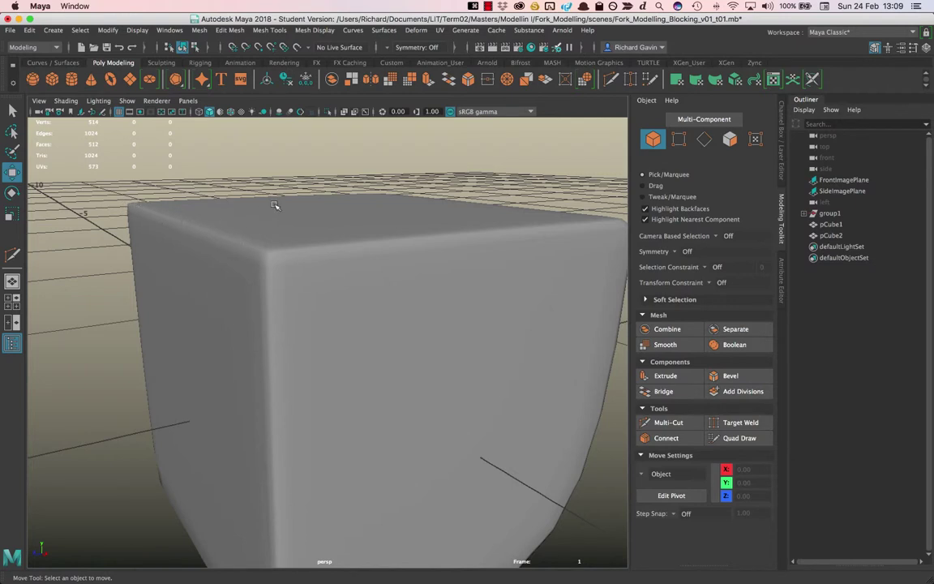
mouse_move(270, 247)
left_mouse_down("alt")
mouse_move(246, 246)
mouse_move(254, 241)
left_mouse_up("alt")
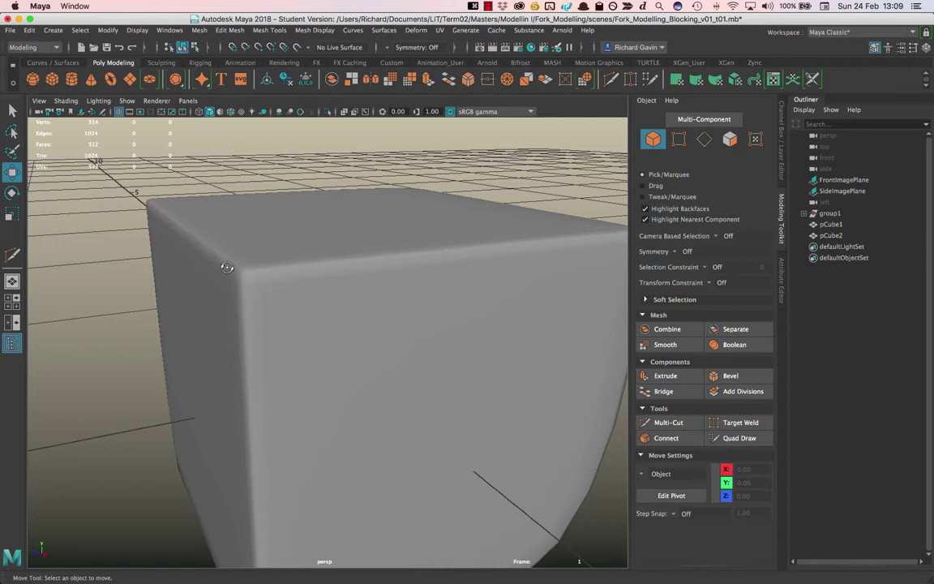
left_click_drag(201, 235, 224, 217, "alt")
Switch the cube back to unsmoothed display and examine the supporting edge loops around its near corner
left_click(204, 226)
key("1")
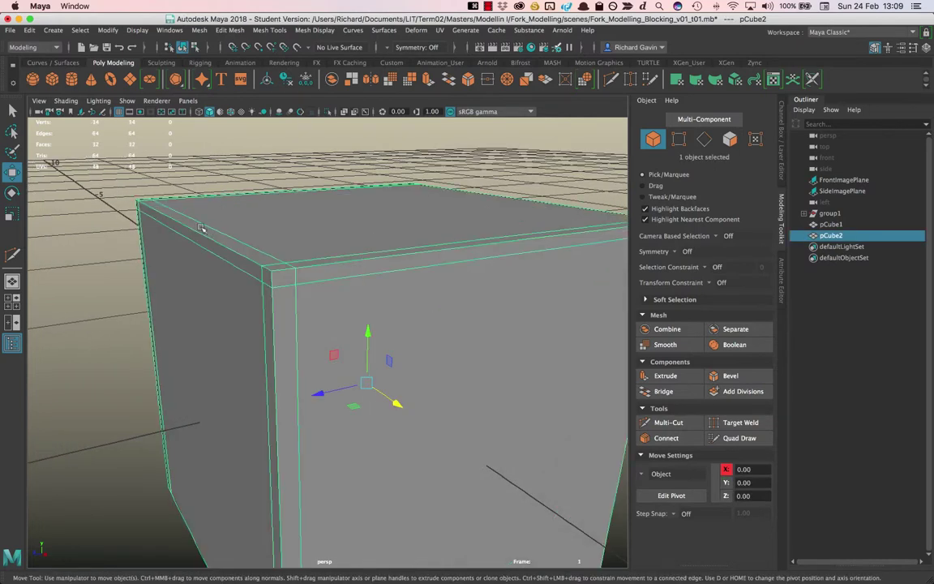
scroll(282, 287, "down", 2)
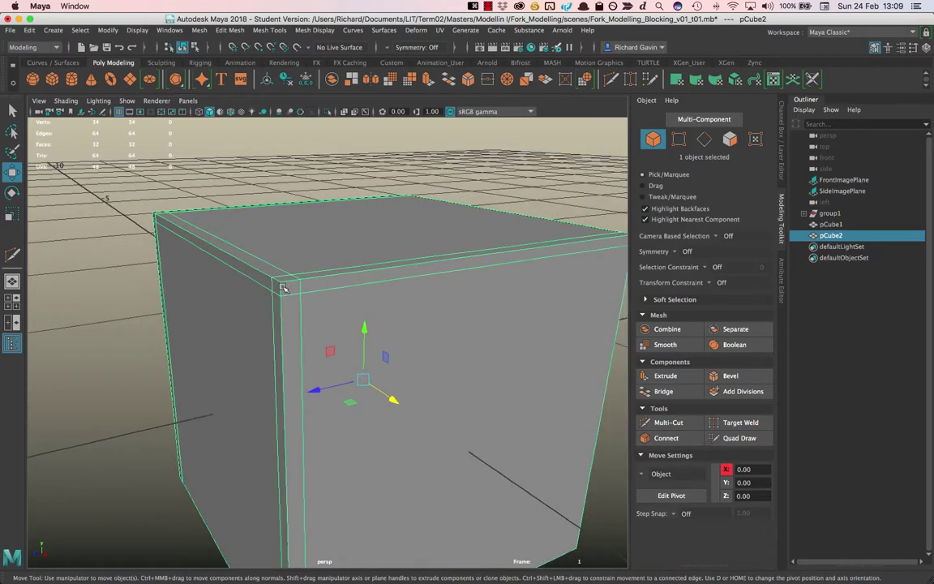
left_click_drag(281, 311, 284, 318, "alt")
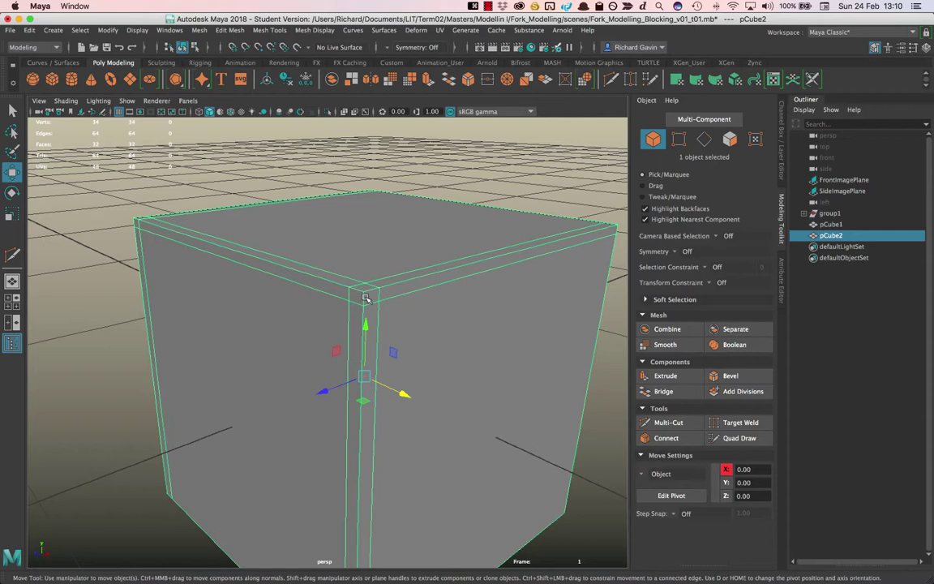
Delete the demonstration cube and make layer3 visible to bring the whole fork model into view
key("Delete")
key("ctrl+a")
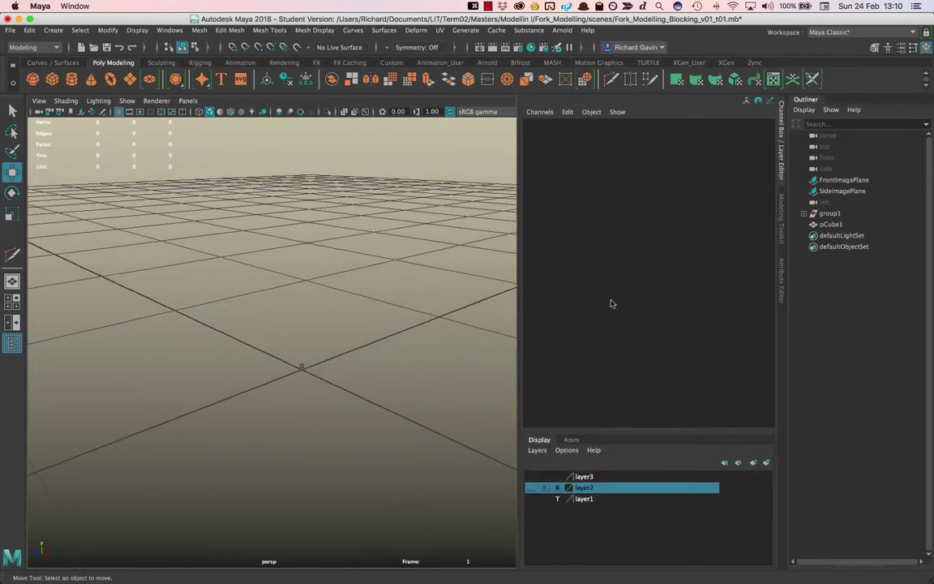
left_click(532, 476)
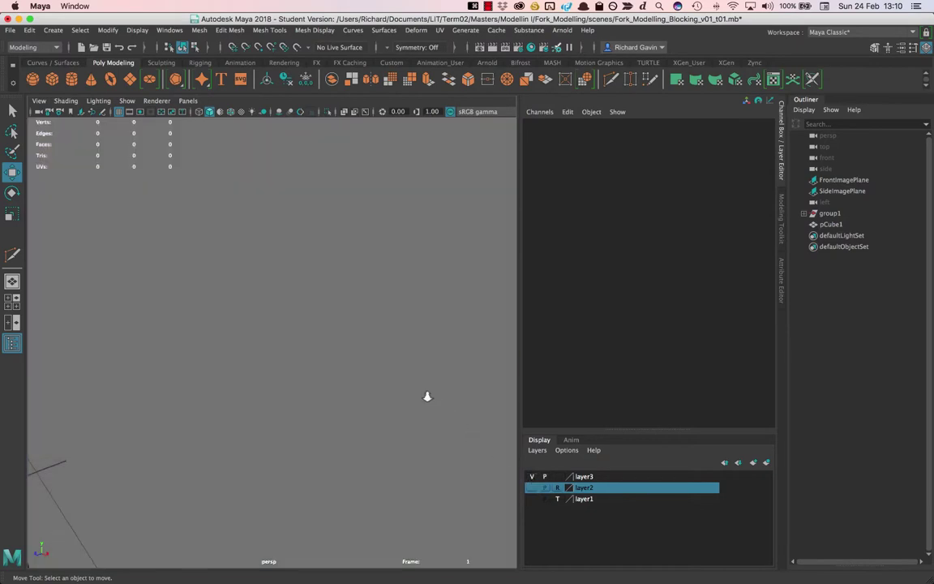
scroll(428, 396, "down", 10)
scroll(267, 283, "up", 6)
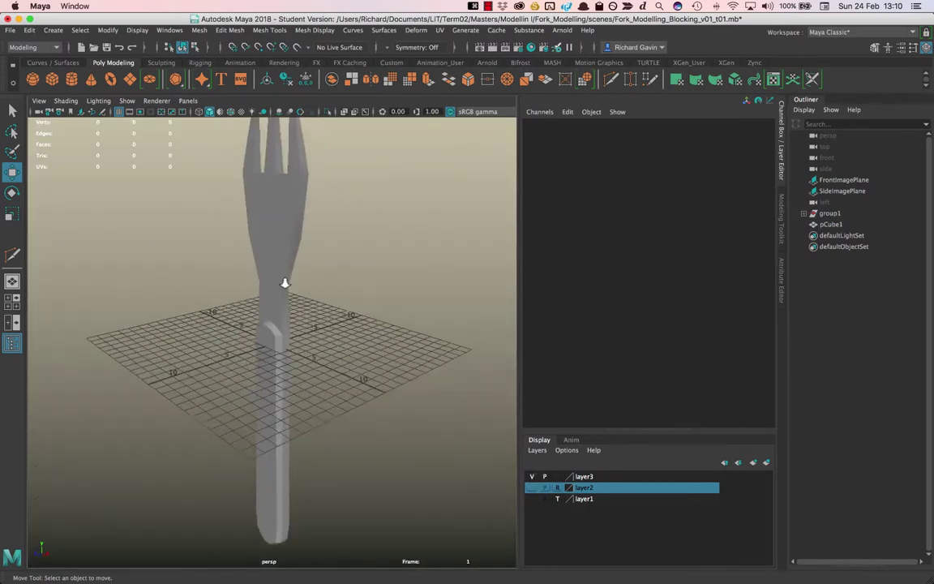
Select the fork and compare its smoothed and unsmoothed display, ending on the unsmoothed mesh
left_click(283, 279)
key("3")
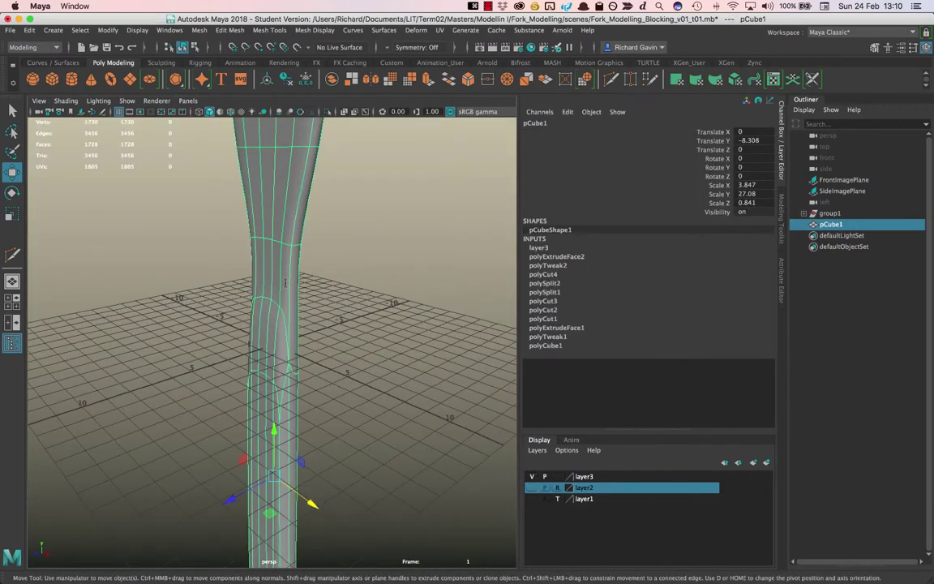
key("1")
key("3")
key("1")
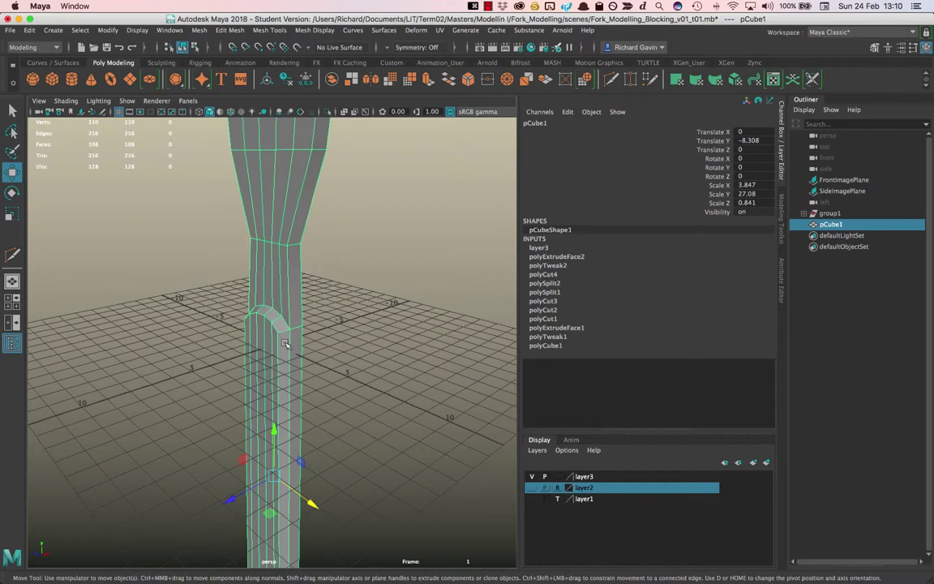
Examine the fork's neck and the rounded upper end of its handle up close
left_click(283, 337)
left_click_drag(283, 270, 301, 384, "alt")
middle_click_drag(300, 305, 295, 339, "alt")
middle_click_drag(296, 498, 282, 401, "alt")
scroll(288, 445, "down", 1)
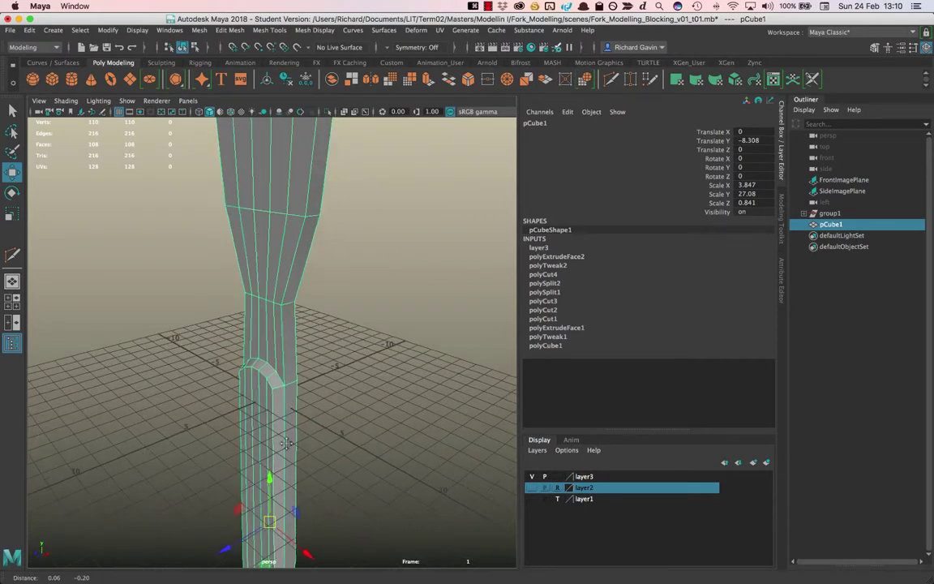
scroll(288, 442, "up", 5)
middle_click_drag(274, 455, 276, 362, "alt")
left_click_drag(277, 362, 254, 293, "alt")
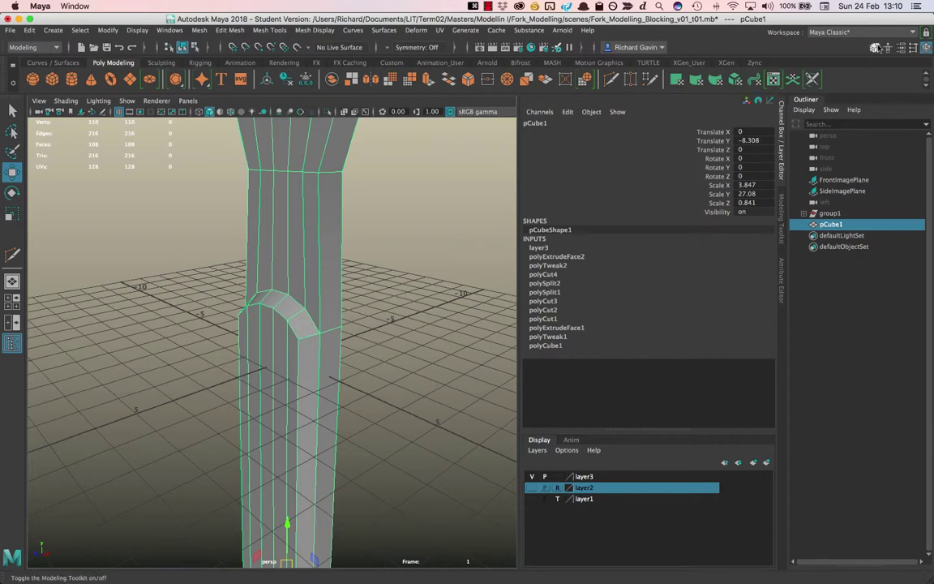
Insert an edge loop with Multi-Cut along the middle of the handle's raised side rim and preview the fork smoothed
left_click(873, 47)
left_click(665, 422)
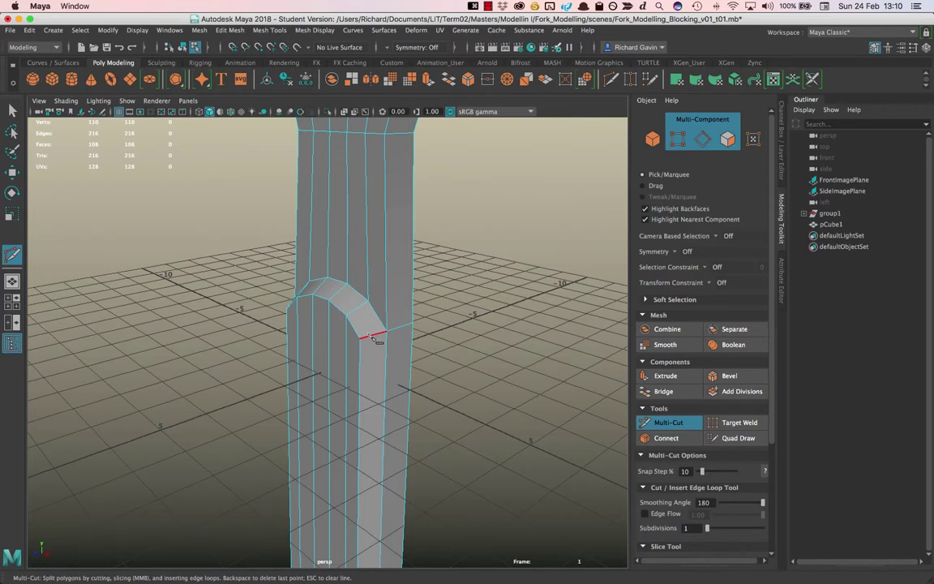
key("ctrl")
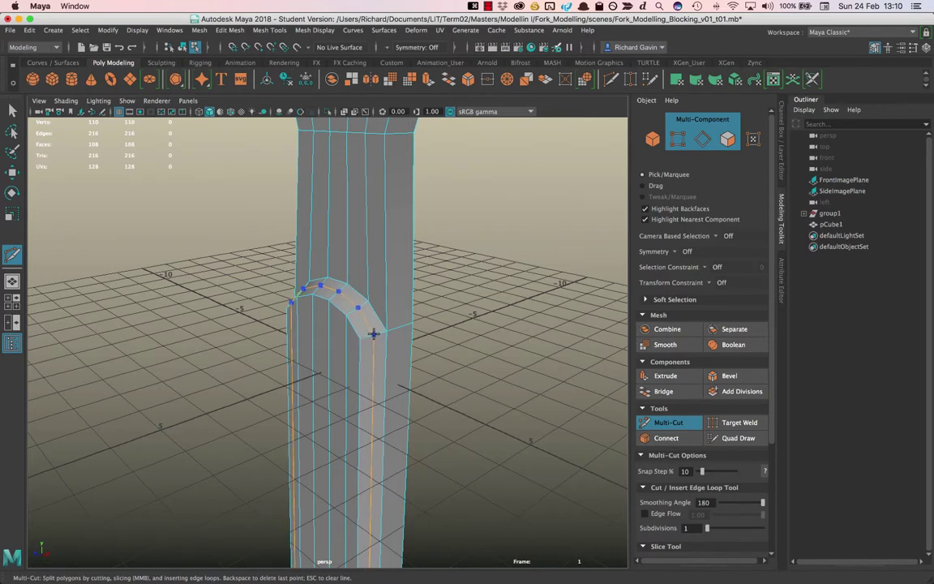
left_click(373, 333, "ctrl")
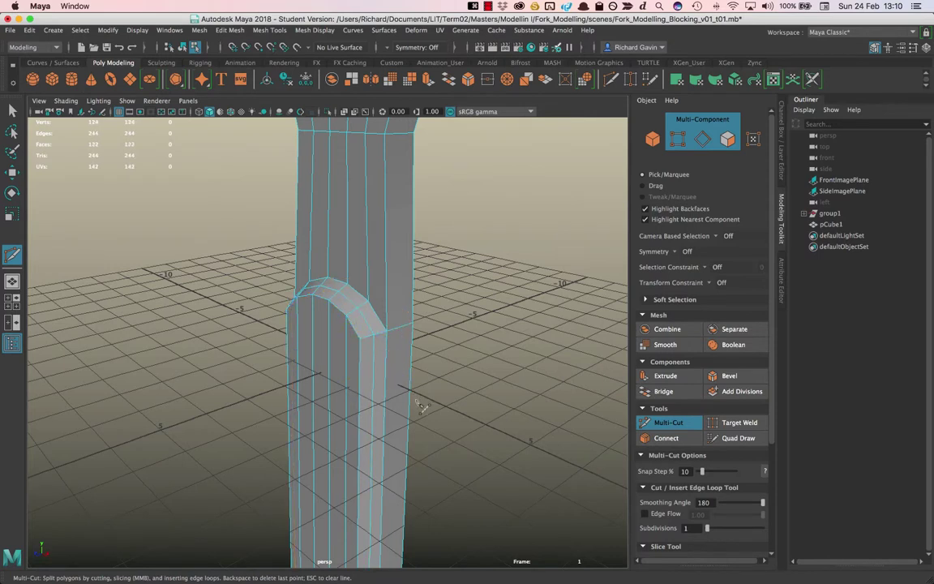
key("3")
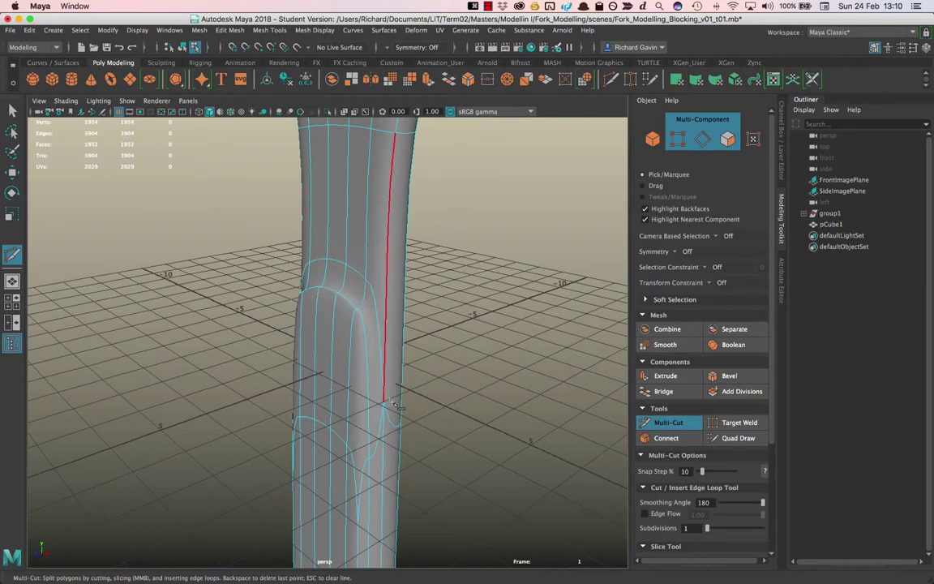
Insert a supporting edge loop around the handle just below its rounded upper end with Multi-Cut and preview the fork smoothed
key("1")
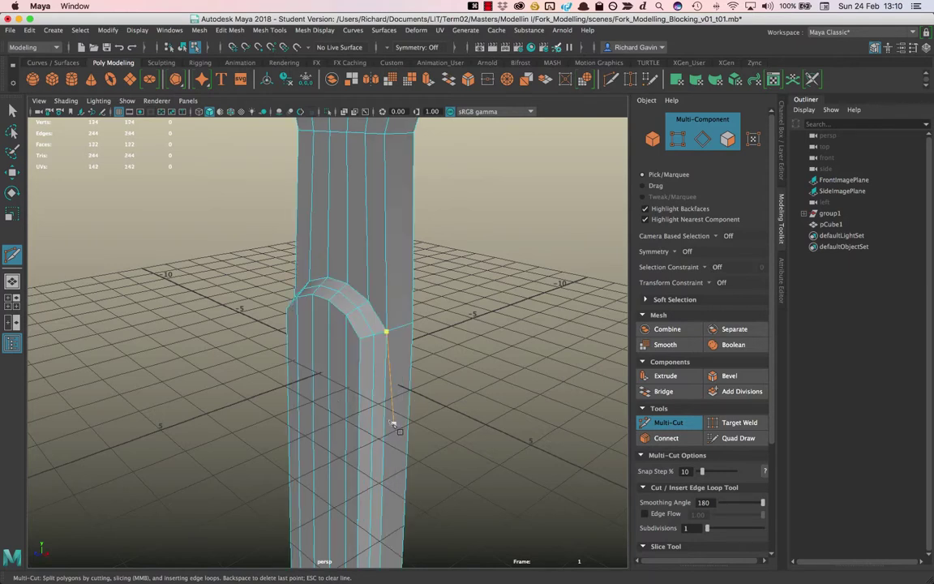
left_click(366, 382)
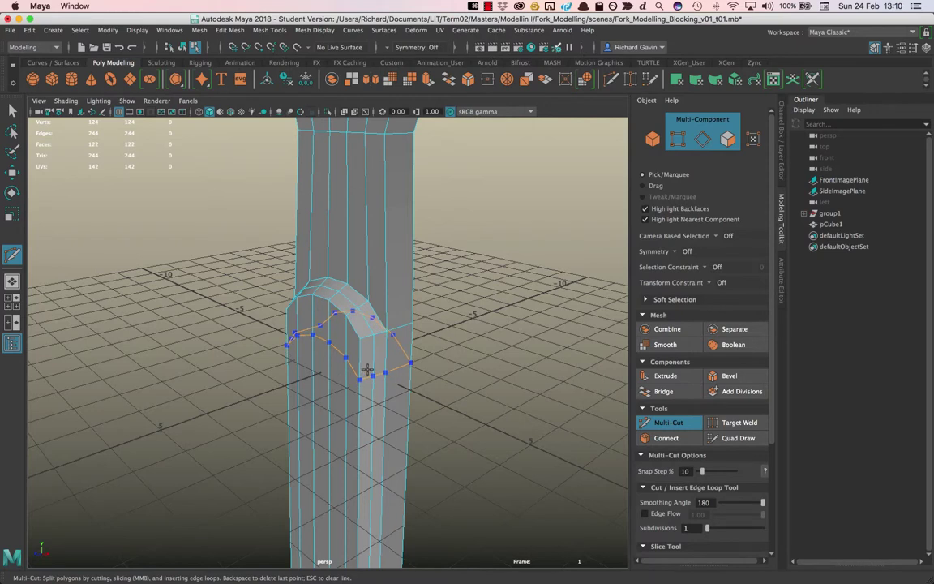
left_click_drag(366, 353, 364, 345, "ctrl")
key("3")
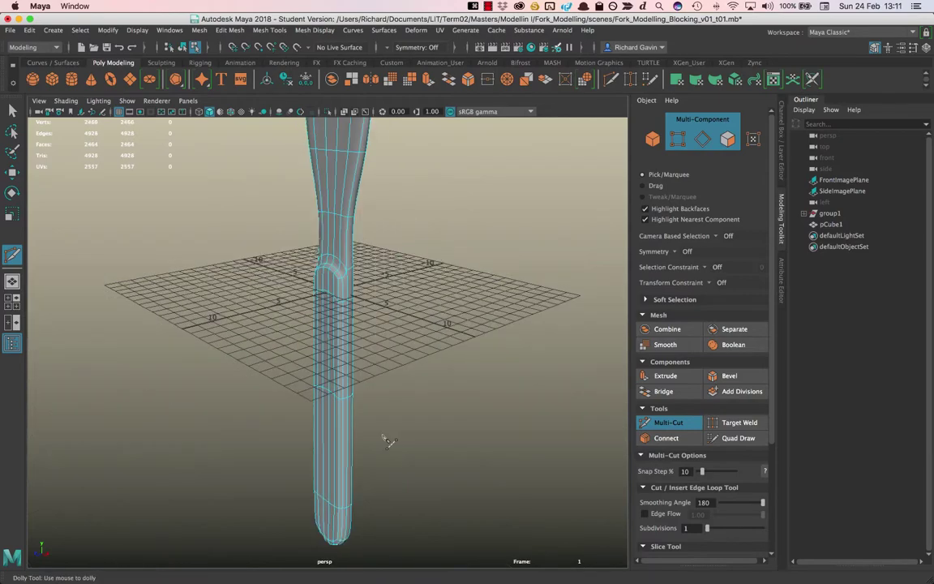
Examine the smoothed fork up close, from the rounded upper end of the handle up to the tines
scroll(380, 381, "up", 5)
middle_click_drag(381, 345, 406, 405, "alt")
scroll(406, 361, "up", 4)
left_click_drag(404, 365, 375, 323, "alt")
right_click_drag(375, 324, 345, 507, "alt")
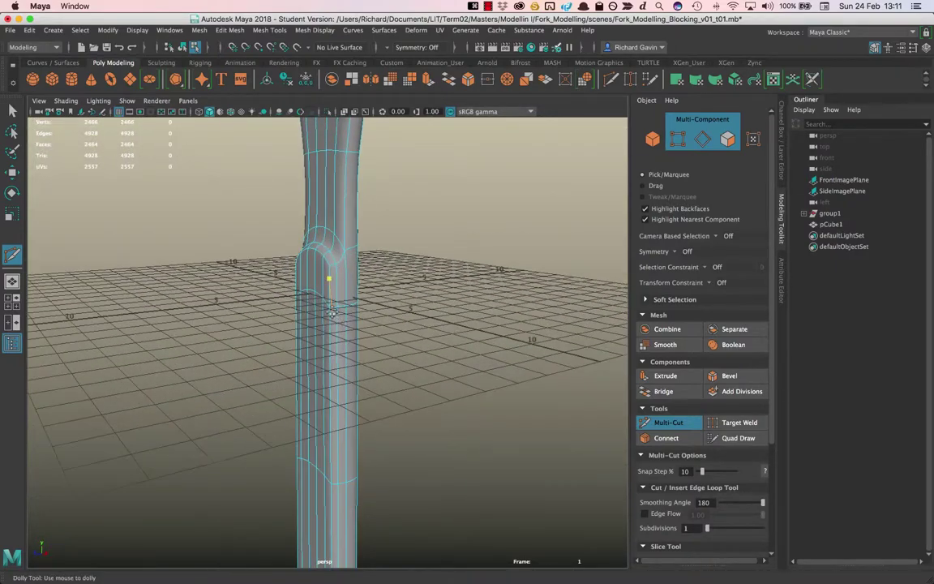
middle_click_drag(327, 247, 386, 409, "alt")
left_click_drag(386, 410, 377, 418, "alt")
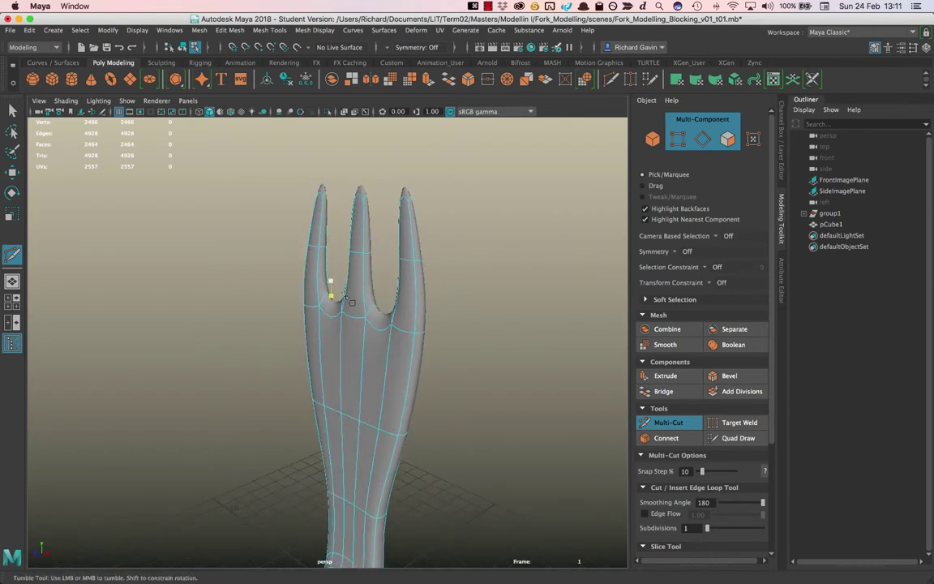
Return the fork to its unsmoothed display, leave Multi-Cut for the Move tool, and frame the whole fork in object mode
key("1")
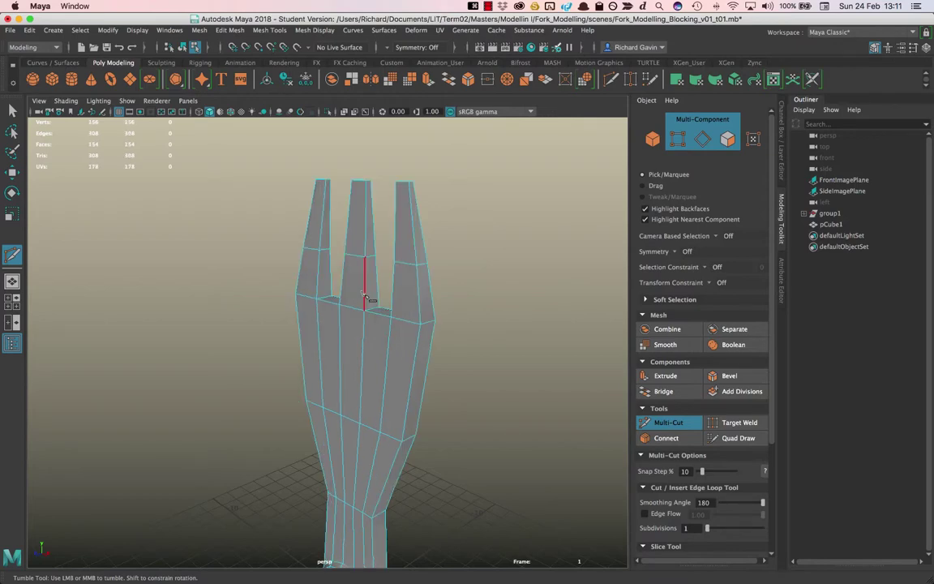
key("w")
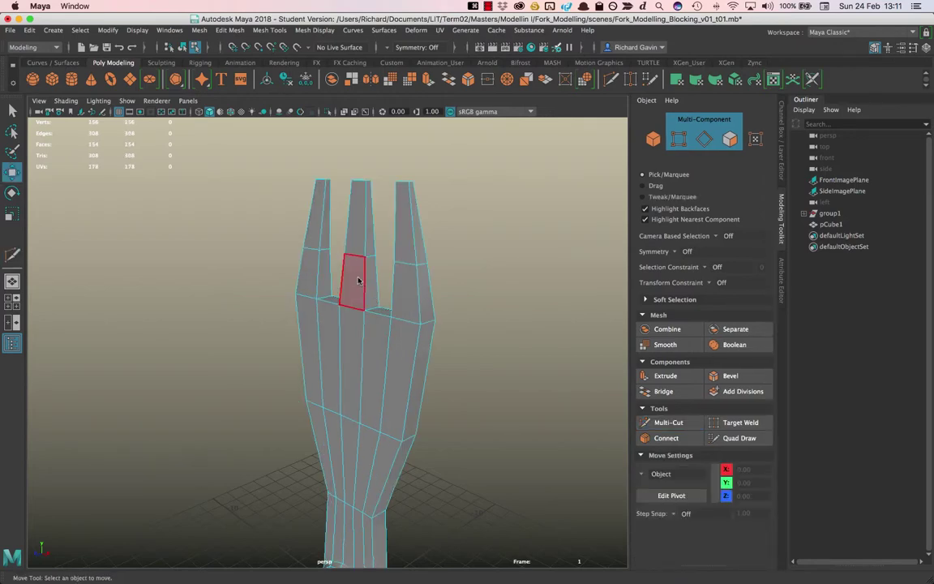
right_click_drag(358, 280, 415, 235)
key("f")
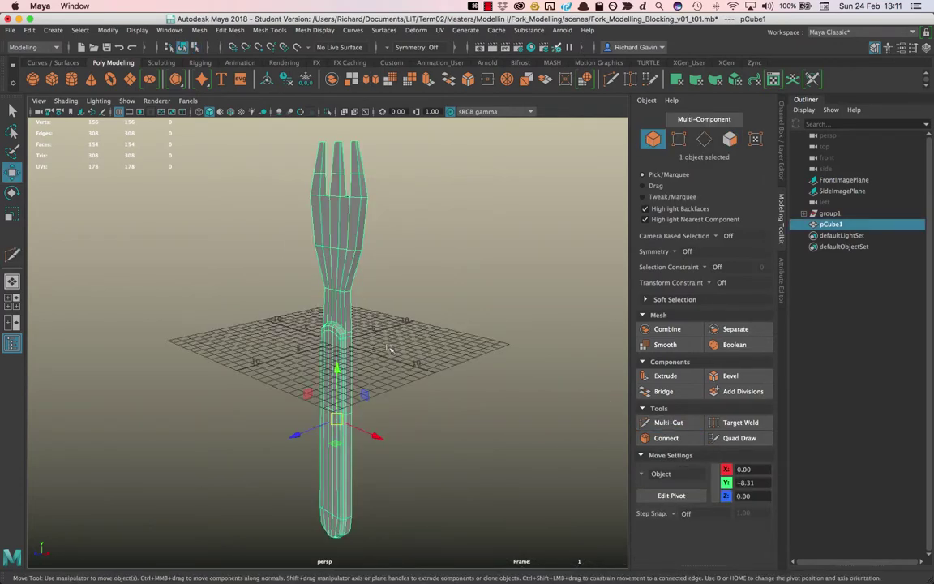